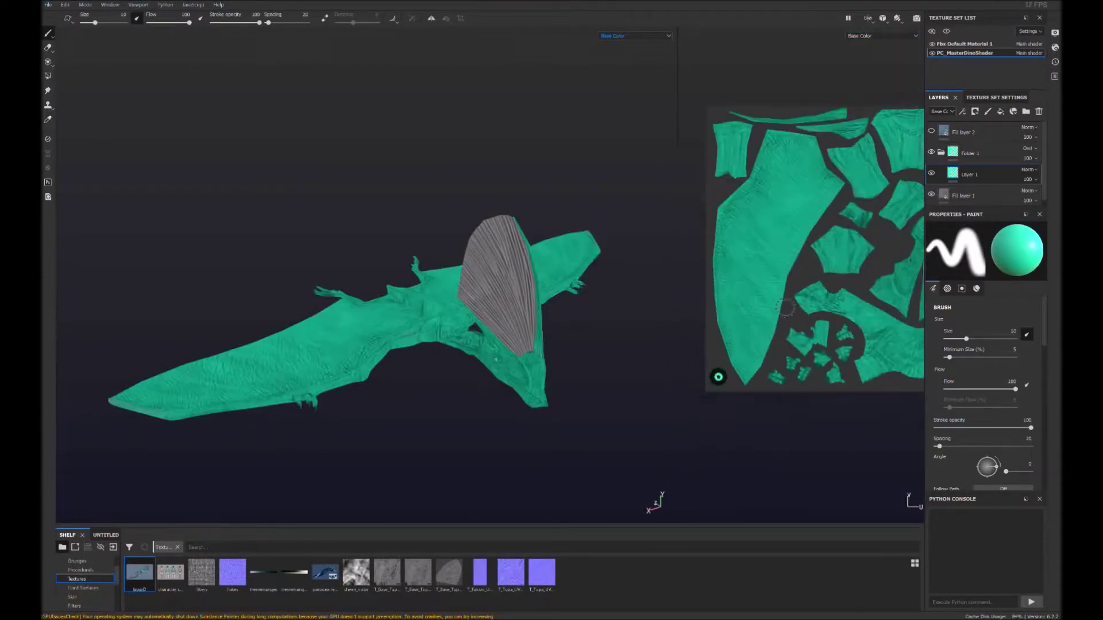
# Step: Browse the brush presets and try a few dark test strokes on the pterosaur
pyautogui.moveTo(785, 308); pyautogui.dragTo(795, 349, button='middle')
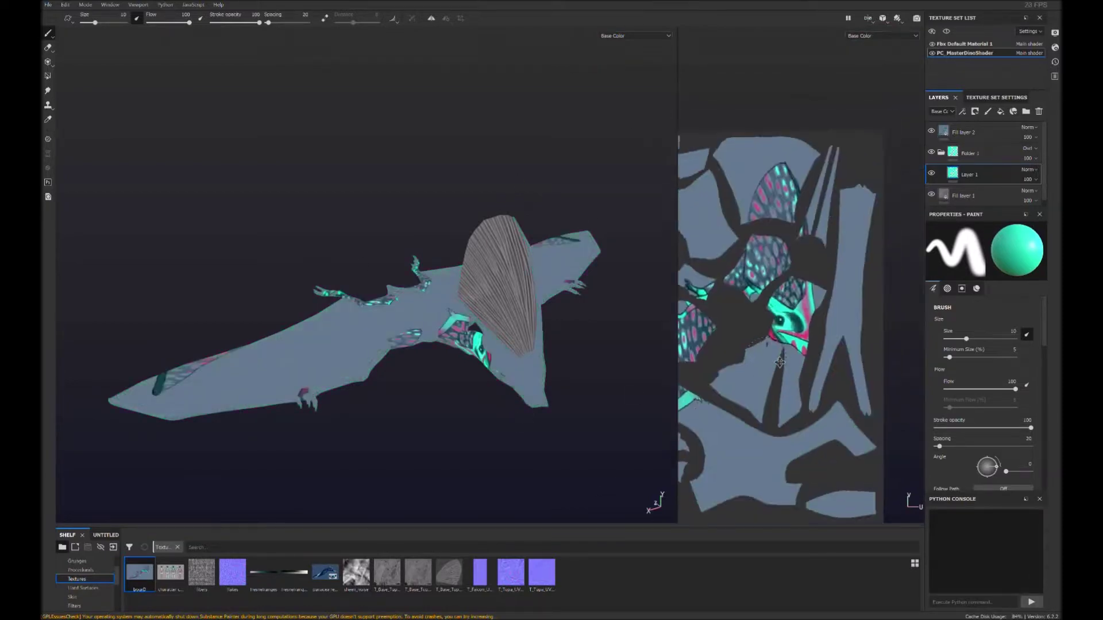
pyautogui.scroll(-2, 84, 592)
pyautogui.click(84, 591)
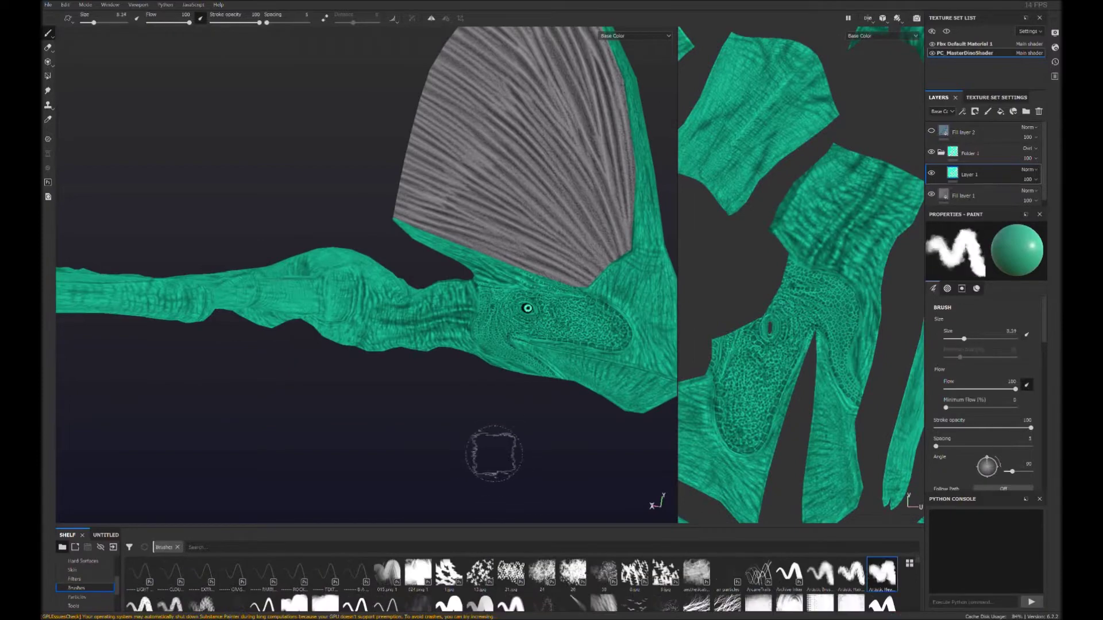
pyautogui.moveTo(471, 362)
pyautogui.mouseDown()
pyautogui.moveTo(419, 339)
pyautogui.moveTo(517, 310)
pyautogui.mouseUp()
pyautogui.moveTo(402, 356)
pyautogui.mouseDown()
pyautogui.moveTo(304, 344)
pyautogui.moveTo(402, 344)
pyautogui.moveTo(299, 367)
pyautogui.mouseUp()
# Step: Orbit to a side view of the head and crest and search the shelf for 'roc'
pyautogui.moveTo(425, 351)
pyautogui.keyDown('alt'); pyautogui.mouseDown()
pyautogui.moveTo(475, 401)
pyautogui.moveTo(426, 320)
pyautogui.mouseUp(); pyautogui.keyUp('alt')
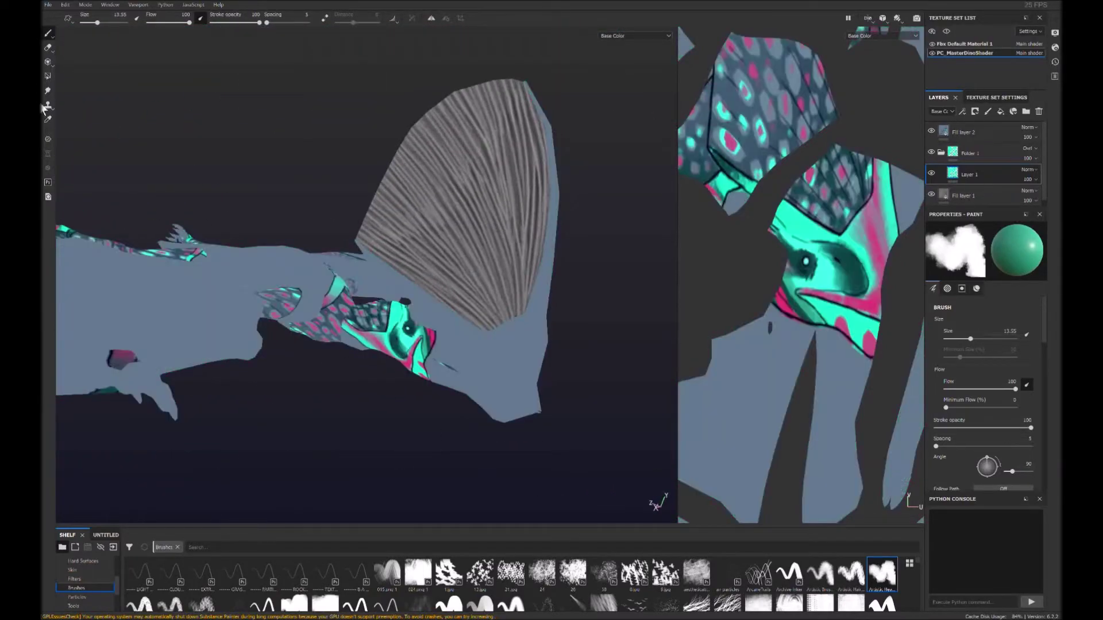
pyautogui.scroll(3, 426, 320)
pyautogui.write('roc')
pyautogui.keyDown('alt'); pyautogui.moveTo(491, 339); pyautogui.dragTo(465, 498); pyautogui.keyUp('alt')
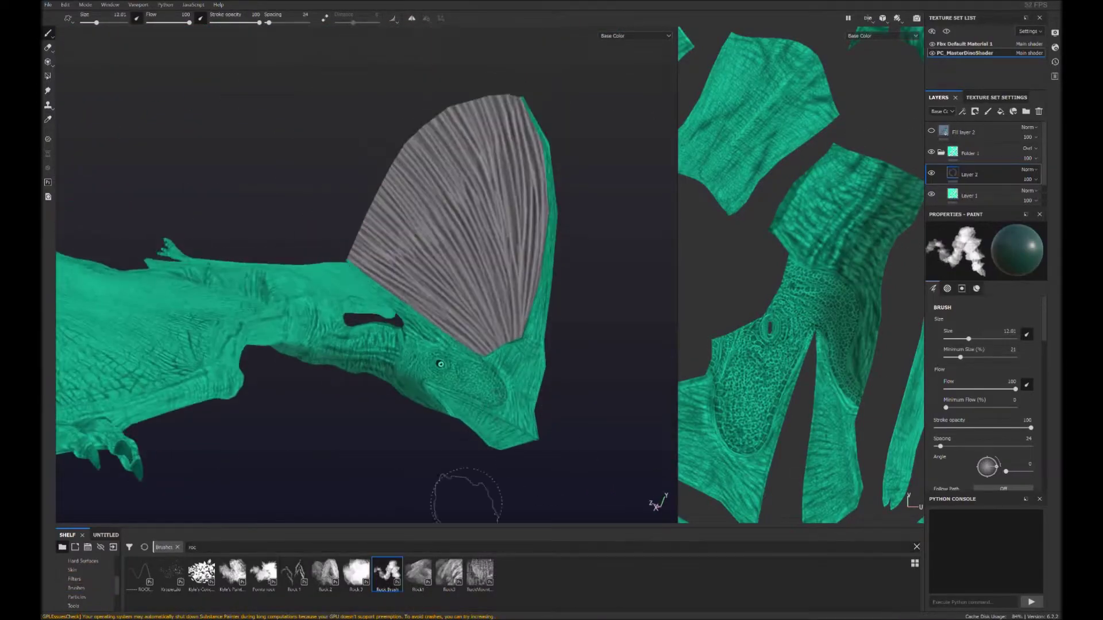
# Step: Pick the Rock Brush from the 'roc' search and dab dark paint around the eye
pyautogui.moveTo(513, 92)
pyautogui.keyDown('alt'); pyautogui.mouseDown()
pyautogui.moveTo(351, 281)
pyautogui.moveTo(402, 344)
pyautogui.mouseUp(); pyautogui.keyUp('alt')
pyautogui.scroll(3, 592, 439)
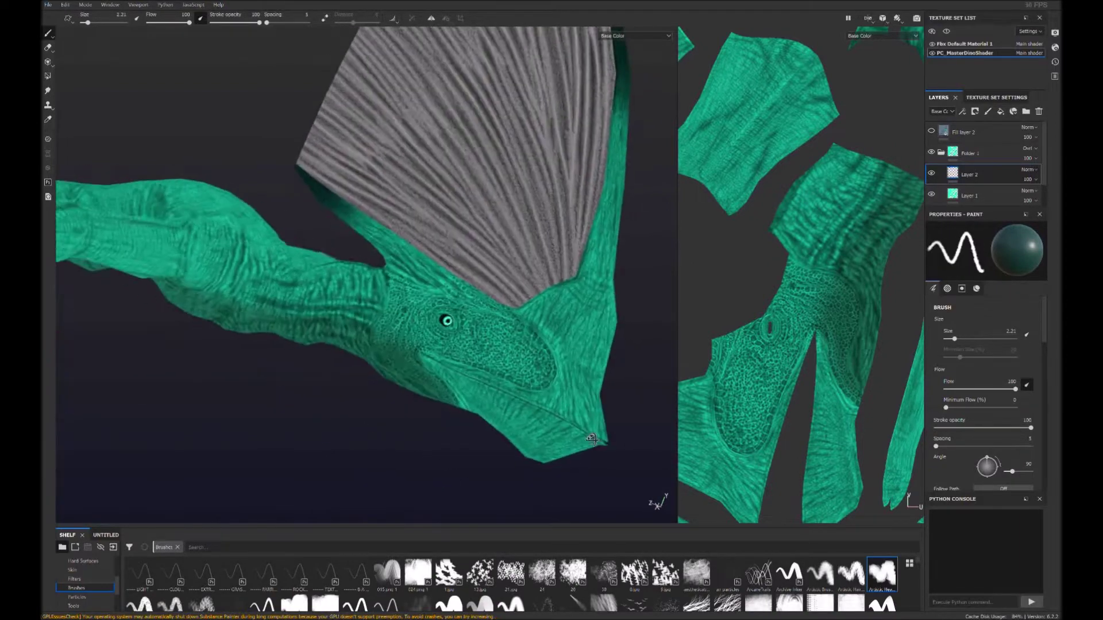
pyautogui.write('roc')
pyautogui.click(387, 574)
pyautogui.click(447, 321)
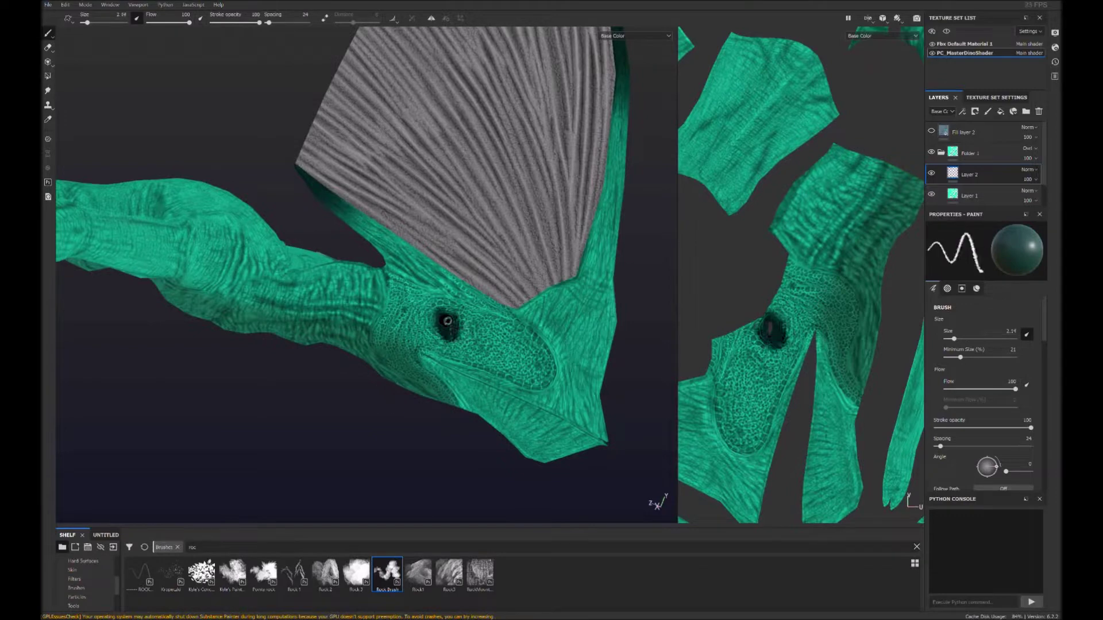
# Step: Paint dark streaks below and behind the eye and across the cheek and head
pyautogui.moveTo(447, 320)
pyautogui.keyDown('alt'); pyautogui.mouseDown()
pyautogui.moveTo(443, 334)
pyautogui.moveTo(461, 349)
pyautogui.mouseUp(); pyautogui.keyUp('alt')
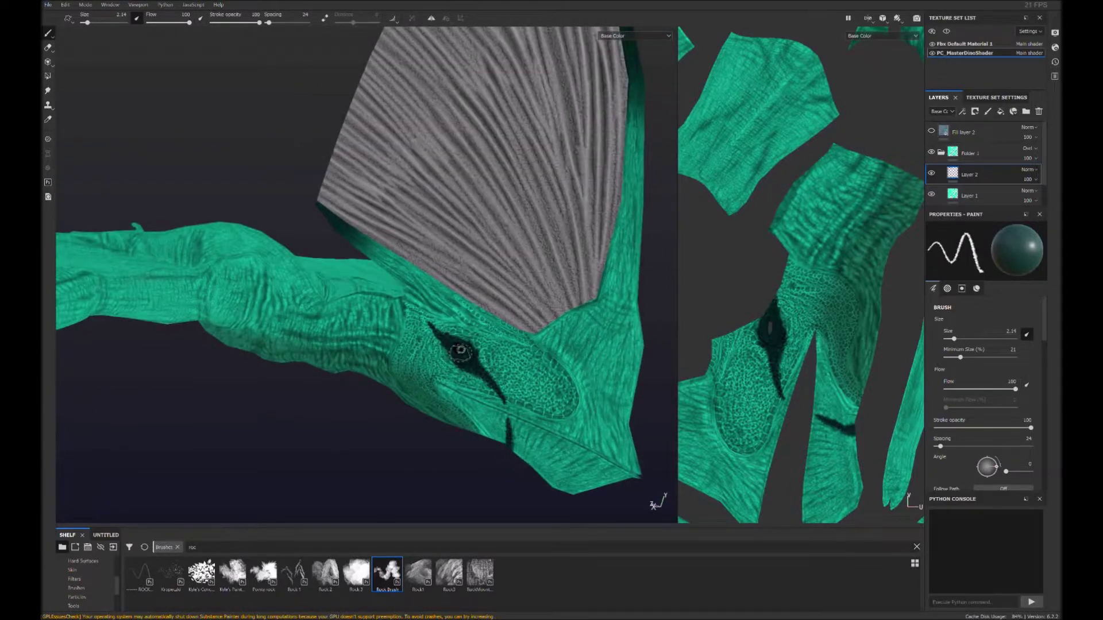
pyautogui.keyDown('alt'); pyautogui.moveTo(461, 349); pyautogui.dragTo(427, 332); pyautogui.keyUp('alt')
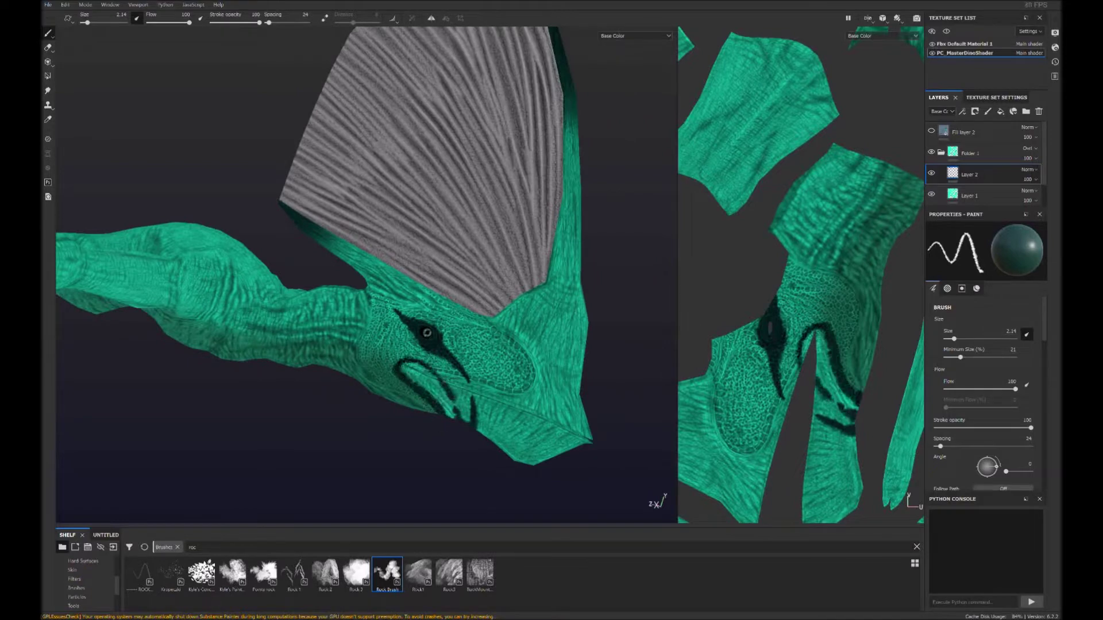
pyautogui.moveTo(452, 393); pyautogui.dragTo(494, 348)
pyautogui.moveTo(427, 333)
pyautogui.keyDown('alt'); pyautogui.mouseDown()
pyautogui.moveTo(549, 467)
pyautogui.moveTo(555, 494)
pyautogui.mouseUp(); pyautogui.keyUp('alt')
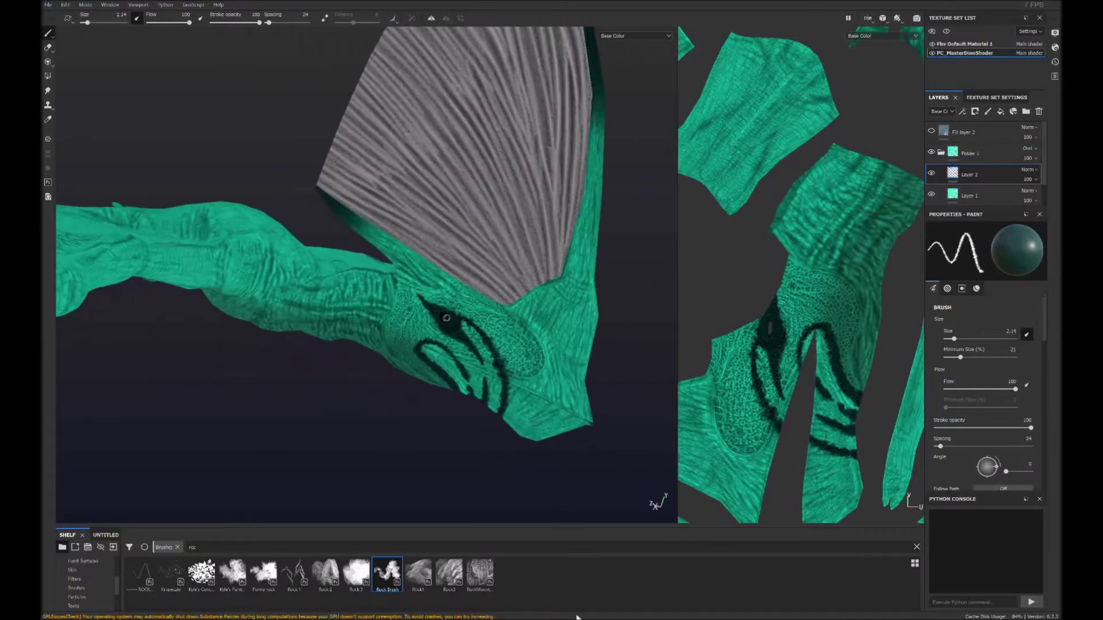
pyautogui.moveTo(446, 318)
pyautogui.keyDown('alt'); pyautogui.mouseDown()
pyautogui.moveTo(482, 333)
pyautogui.moveTo(485, 396)
pyautogui.moveTo(546, 385)
pyautogui.mouseUp(); pyautogui.keyUp('alt')
pyautogui.moveTo(465, 402)
pyautogui.mouseDown()
pyautogui.moveTo(551, 379)
pyautogui.moveTo(471, 403)
pyautogui.mouseUp()
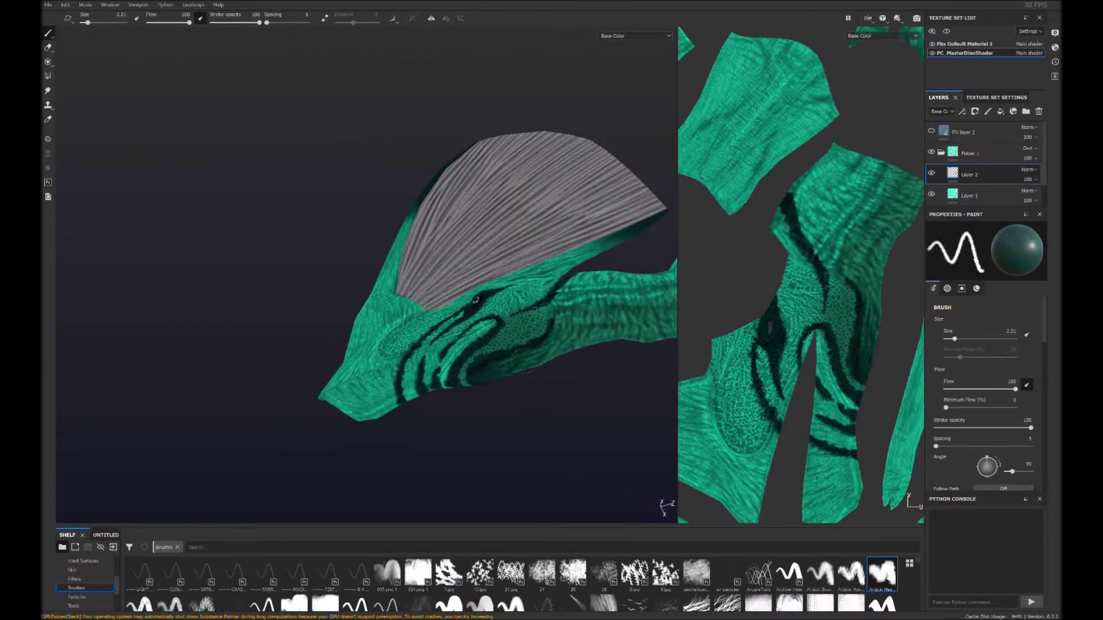
pyautogui.keyDown('alt'); pyautogui.moveTo(476, 300); pyautogui.dragTo(491, 393); pyautogui.keyUp('alt')
pyautogui.moveTo(553, 346)
pyautogui.keyDown('alt'); pyautogui.mouseDown()
pyautogui.moveTo(516, 317)
pyautogui.moveTo(504, 394)
pyautogui.moveTo(481, 315)
pyautogui.moveTo(424, 337)
pyautogui.mouseUp(); pyautogui.keyUp('alt')
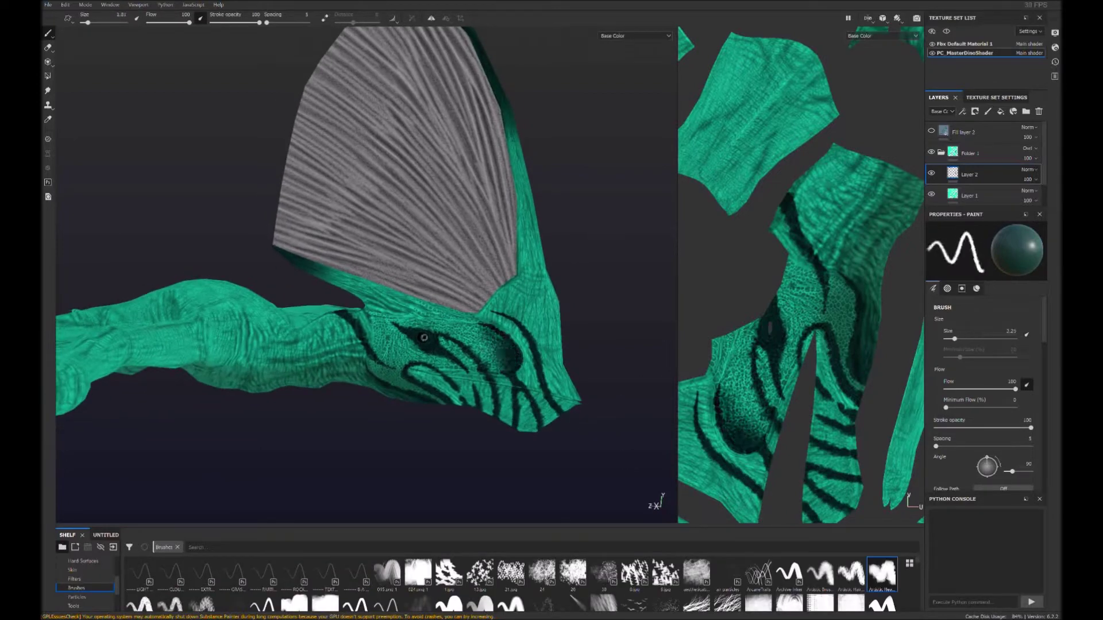
# Step: Paint dark marks on the neck and mirrored stripes down its front
pyautogui.scroll(-5, 397, 333)
pyautogui.keyDown('alt'); pyautogui.moveTo(362, 329); pyautogui.dragTo(553, 348); pyautogui.keyUp('alt')
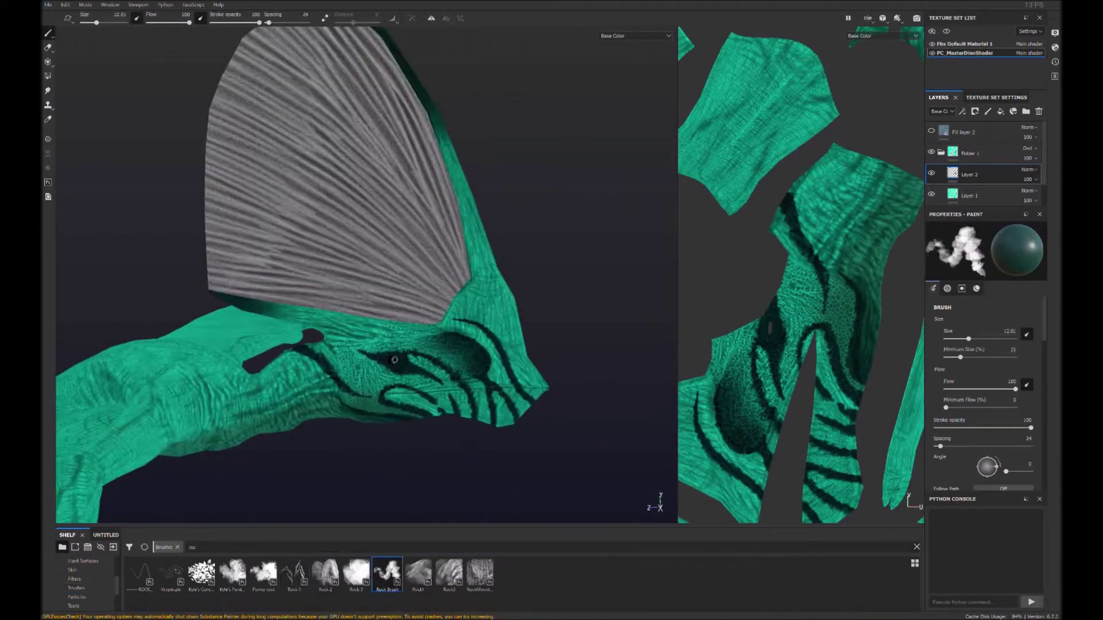
pyautogui.moveTo(394, 359)
pyautogui.keyDown('alt'); pyautogui.mouseDown()
pyautogui.moveTo(407, 337)
pyautogui.moveTo(431, 394)
pyautogui.mouseUp(); pyautogui.keyUp('alt')
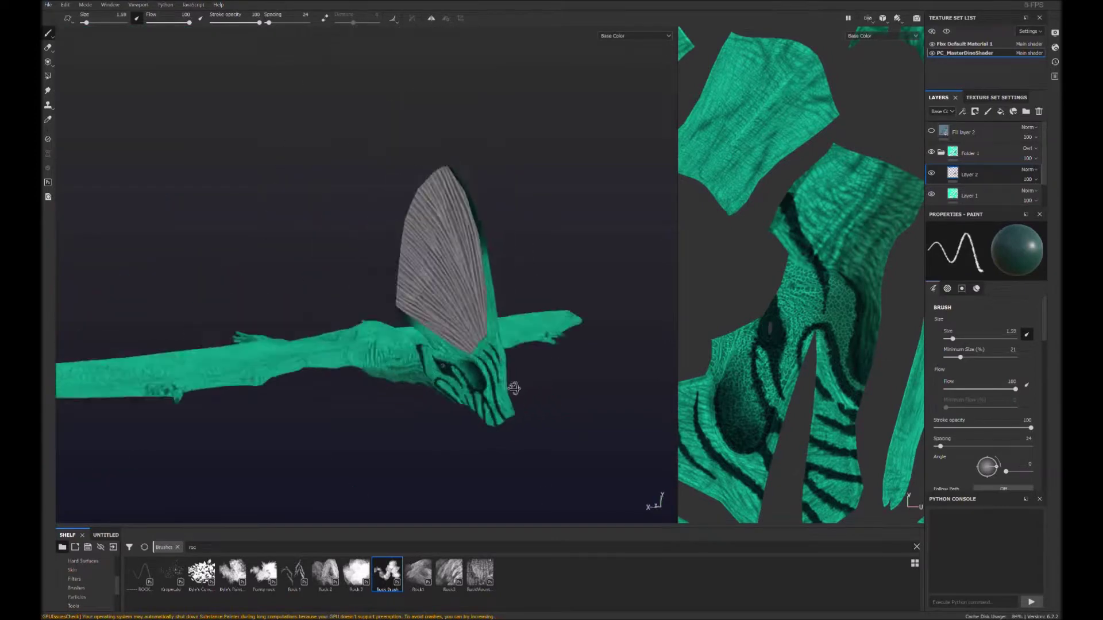
pyautogui.scroll(3, 559, 387)
pyautogui.moveTo(559, 387)
pyautogui.keyDown('alt'); pyautogui.mouseDown()
pyautogui.moveTo(463, 290)
pyautogui.moveTo(428, 324)
pyautogui.moveTo(401, 392)
pyautogui.moveTo(285, 381)
pyautogui.moveTo(320, 305)
pyautogui.moveTo(425, 437)
pyautogui.moveTo(448, 402)
pyautogui.mouseUp(); pyautogui.keyUp('alt')
pyautogui.moveTo(454, 442)
pyautogui.mouseDown()
pyautogui.moveTo(482, 500)
pyautogui.moveTo(483, 396)
pyautogui.mouseUp()
pyautogui.moveTo(488, 321); pyautogui.dragTo(527, 460)
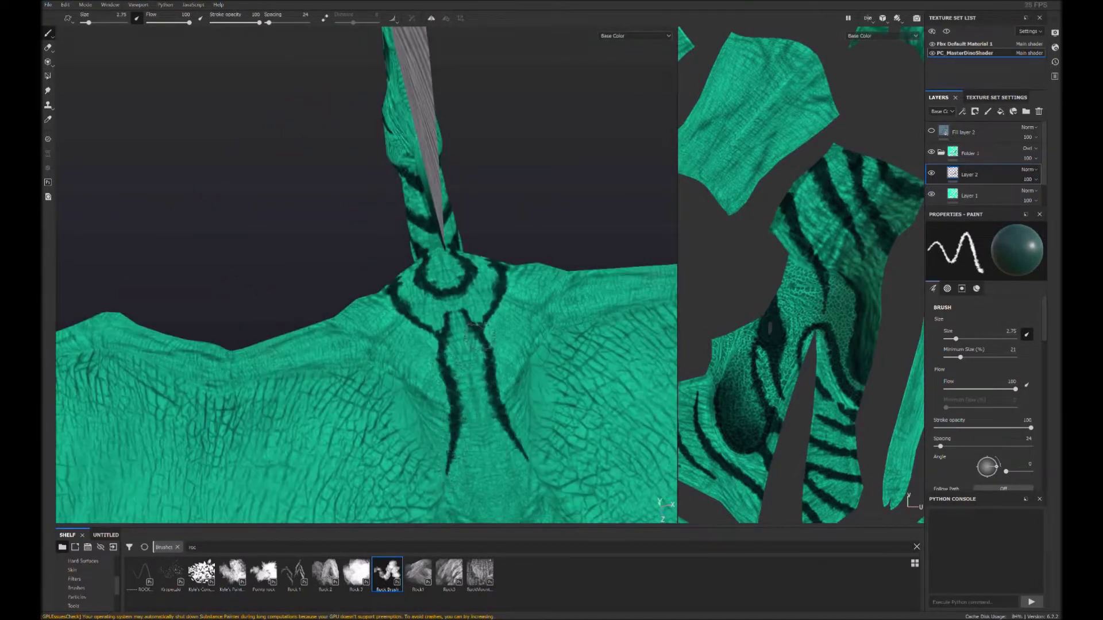
# Step: Pull back to view the whole striped pterosaur with both wings and crest
pyautogui.moveTo(451, 303)
pyautogui.keyDown('alt'); pyautogui.mouseDown()
pyautogui.moveTo(447, 330)
pyautogui.moveTo(367, 328)
pyautogui.mouseUp(); pyautogui.keyUp('alt')
pyautogui.keyDown('alt'); pyautogui.moveTo(437, 396); pyautogui.dragTo(440, 405); pyautogui.keyUp('alt')
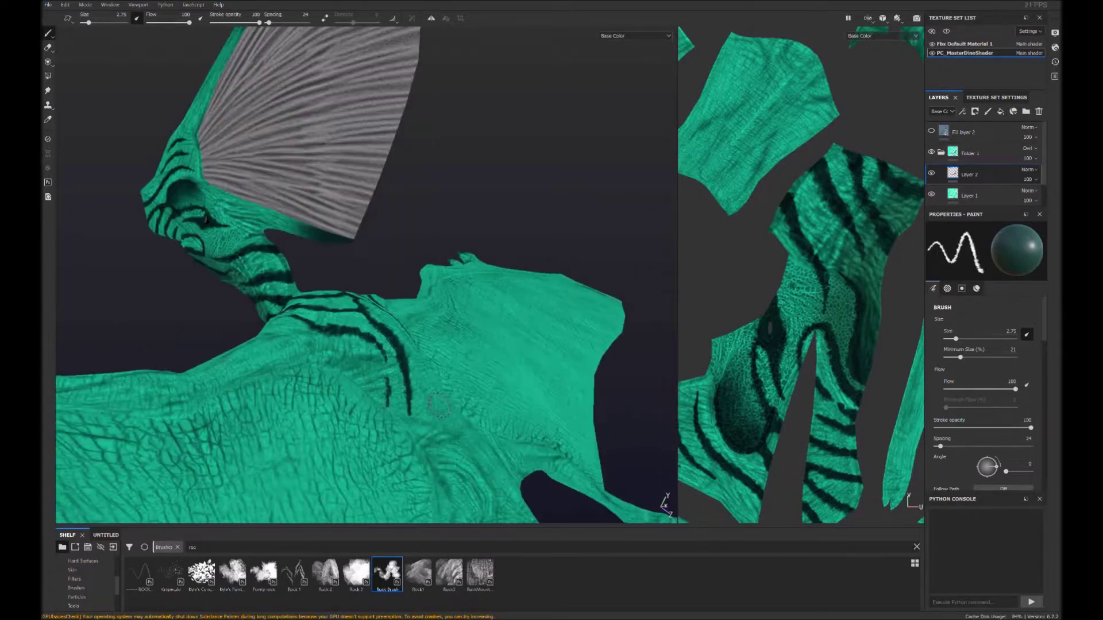
pyautogui.scroll(-5, 408, 409)
pyautogui.keyDown('alt'); pyautogui.moveTo(374, 373); pyautogui.dragTo(402, 402); pyautogui.keyUp('alt')
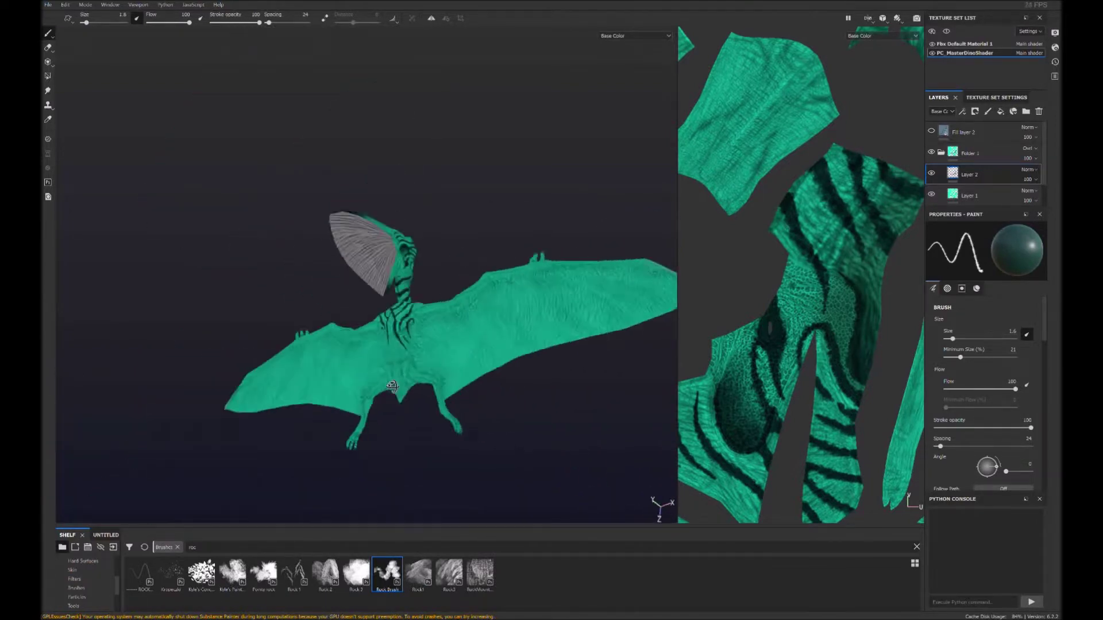
# Step: Orbit to the underside and reselect the Rock Brush via a 'roc' search
pyautogui.scroll(8, 409, 408)
pyautogui.moveTo(374, 73)
pyautogui.keyDown('alt'); pyautogui.mouseDown()
pyautogui.moveTo(480, 350)
pyautogui.moveTo(459, 322)
pyautogui.mouseUp(); pyautogui.keyUp('alt')
pyautogui.scroll(3, 460, 321)
pyautogui.scroll(3, 459, 322)
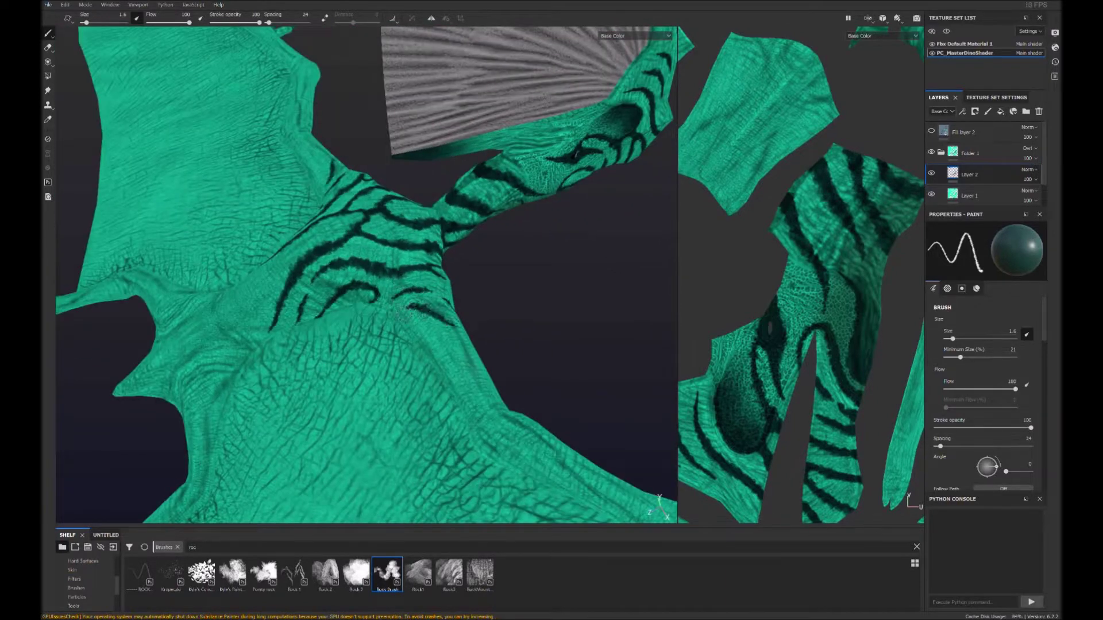
pyautogui.scroll(-6, 402, 313)
pyautogui.moveTo(402, 406)
pyautogui.keyDown('alt'); pyautogui.mouseDown()
pyautogui.moveTo(352, 408)
pyautogui.moveTo(468, 463)
pyautogui.moveTo(305, 280)
pyautogui.mouseUp(); pyautogui.keyUp('alt')
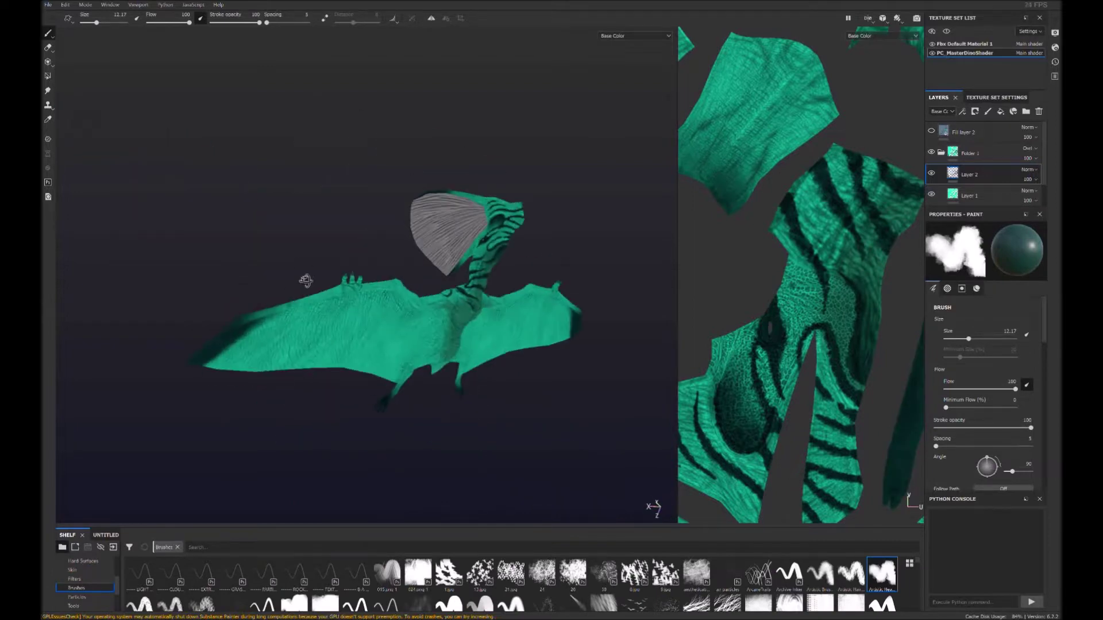
pyautogui.moveTo(224, 351)
pyautogui.keyDown('alt'); pyautogui.mouseDown()
pyautogui.moveTo(433, 305)
pyautogui.moveTo(344, 230)
pyautogui.moveTo(155, 360)
pyautogui.mouseUp(); pyautogui.keyUp('alt')
pyautogui.click(195, 548)
pyautogui.write('roc')
pyautogui.click(387, 574)
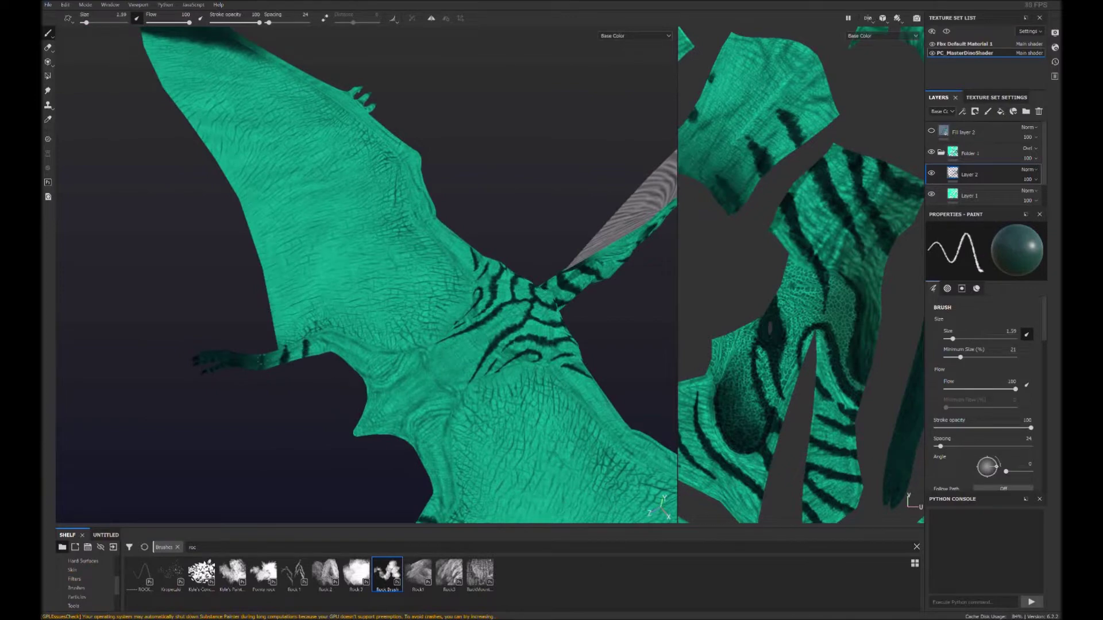
# Step: Work on the arm and wing, toggling the eraser and clearing the brush search
pyautogui.moveTo(216, 249)
pyautogui.keyDown('alt'); pyautogui.mouseDown()
pyautogui.moveTo(361, 299)
pyautogui.moveTo(345, 389)
pyautogui.moveTo(414, 291)
pyautogui.mouseUp(); pyautogui.keyUp('alt')
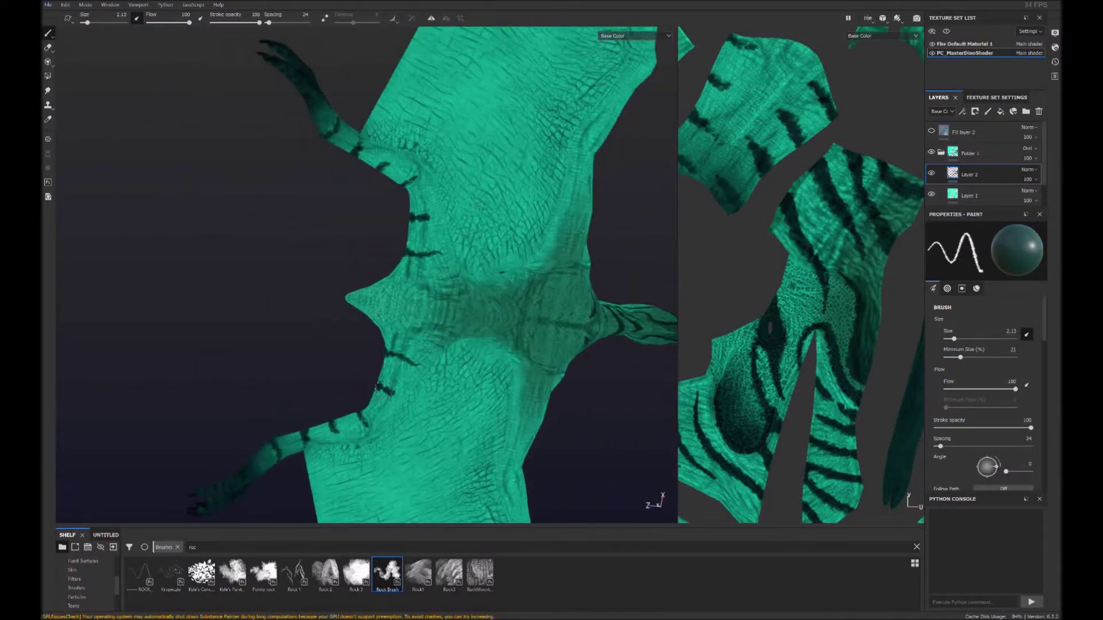
pyautogui.moveTo(351, 114)
pyautogui.keyDown('alt'); pyautogui.mouseDown()
pyautogui.moveTo(365, 197)
pyautogui.moveTo(340, 189)
pyautogui.moveTo(299, 259)
pyautogui.mouseUp(); pyautogui.keyUp('alt')
pyautogui.press('2')
pyautogui.click(145, 547)
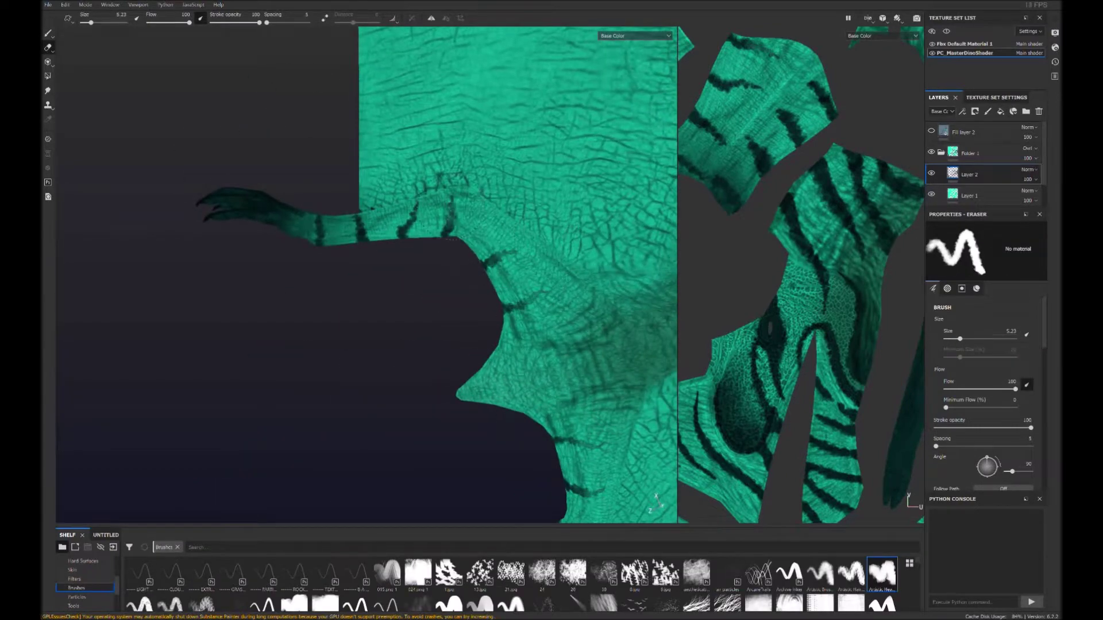
pyautogui.moveTo(359, 267)
pyautogui.keyDown('alt'); pyautogui.mouseDown()
pyautogui.moveTo(492, 419)
pyautogui.moveTo(425, 180)
pyautogui.mouseUp(); pyautogui.keyUp('alt')
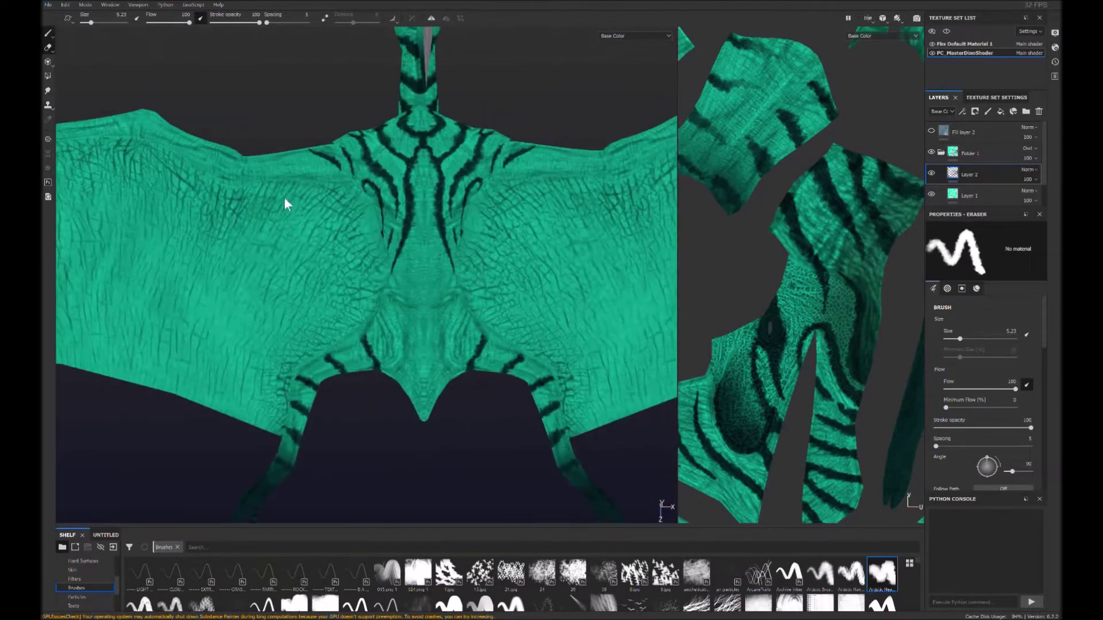
pyautogui.press('1')
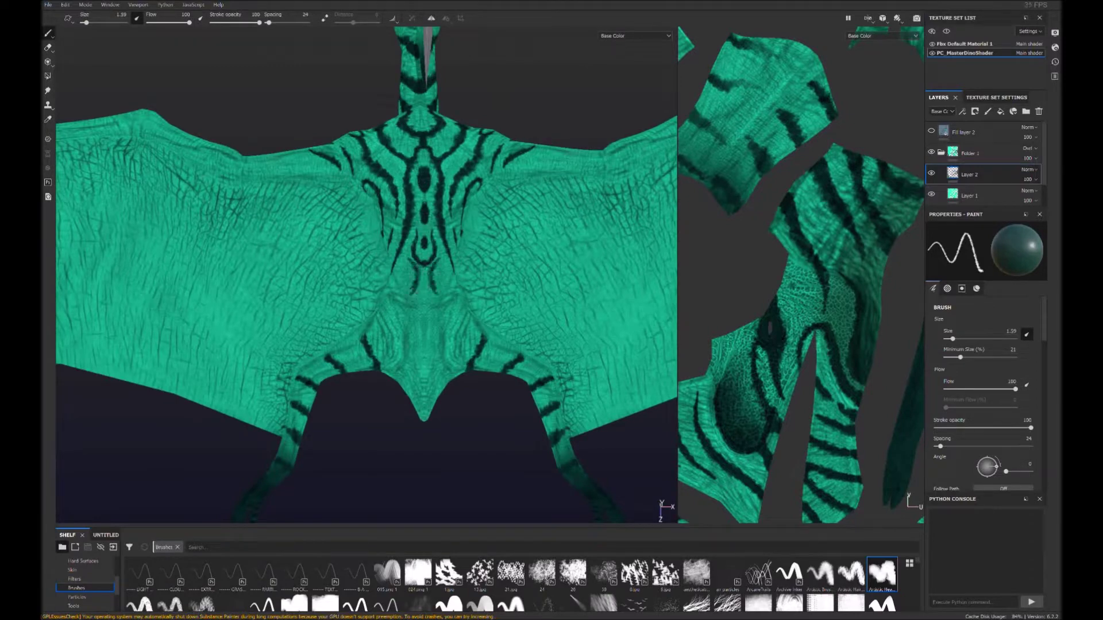
# Step: Tilt and zoom the view to inspect the stripes on the wings and body
pyautogui.keyDown('alt'); pyautogui.moveTo(458, 278); pyautogui.dragTo(448, 295); pyautogui.keyUp('alt')
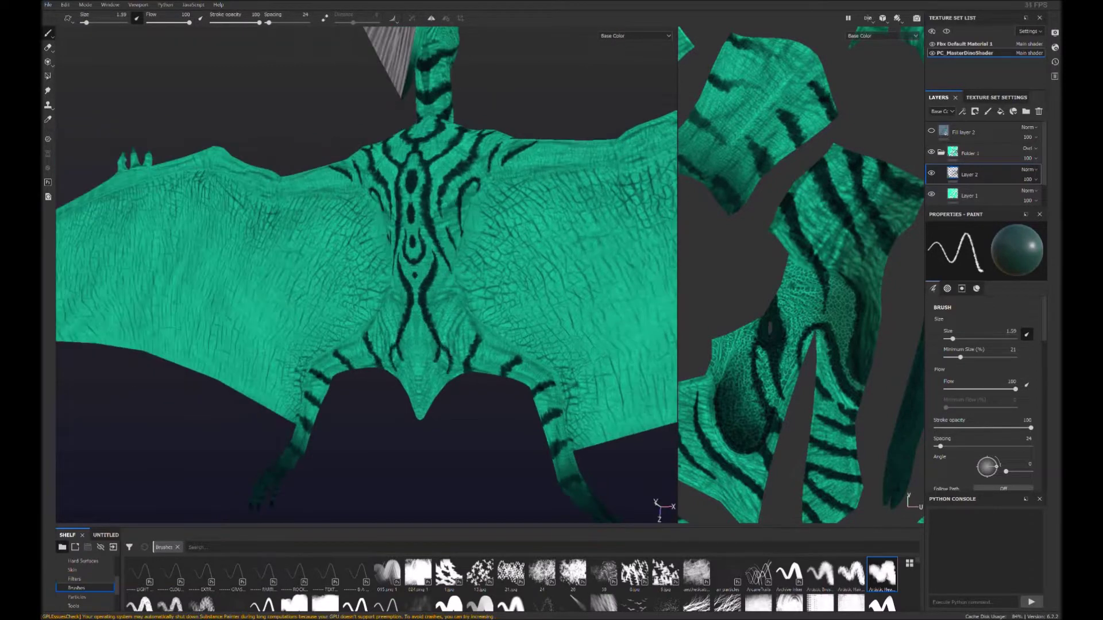
pyautogui.scroll(-5, 367, 274)
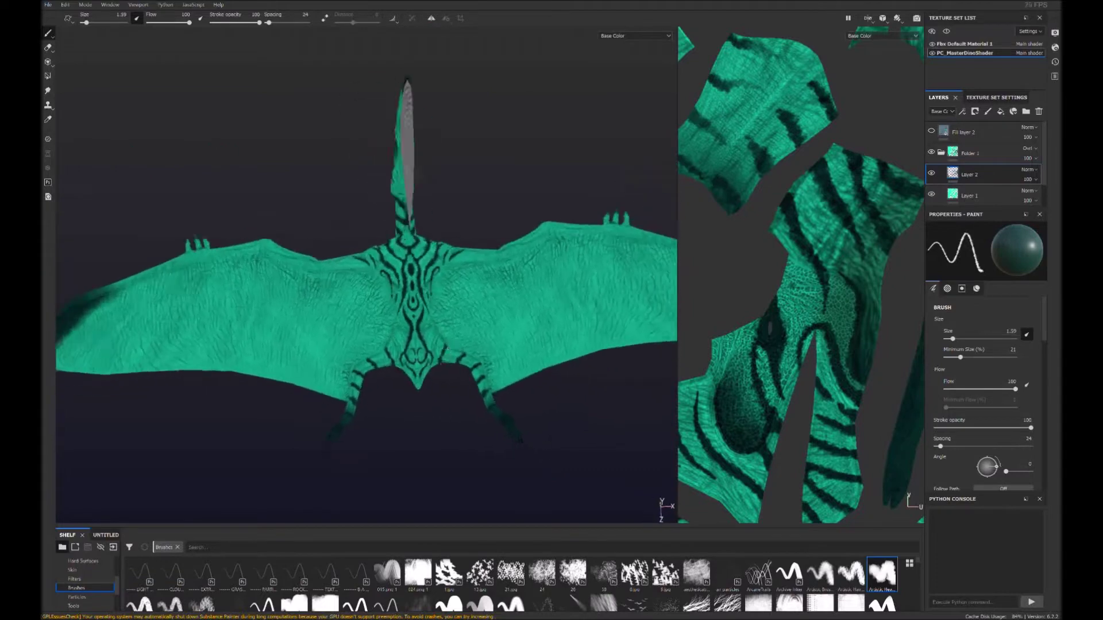
pyautogui.scroll(5, 367, 274)
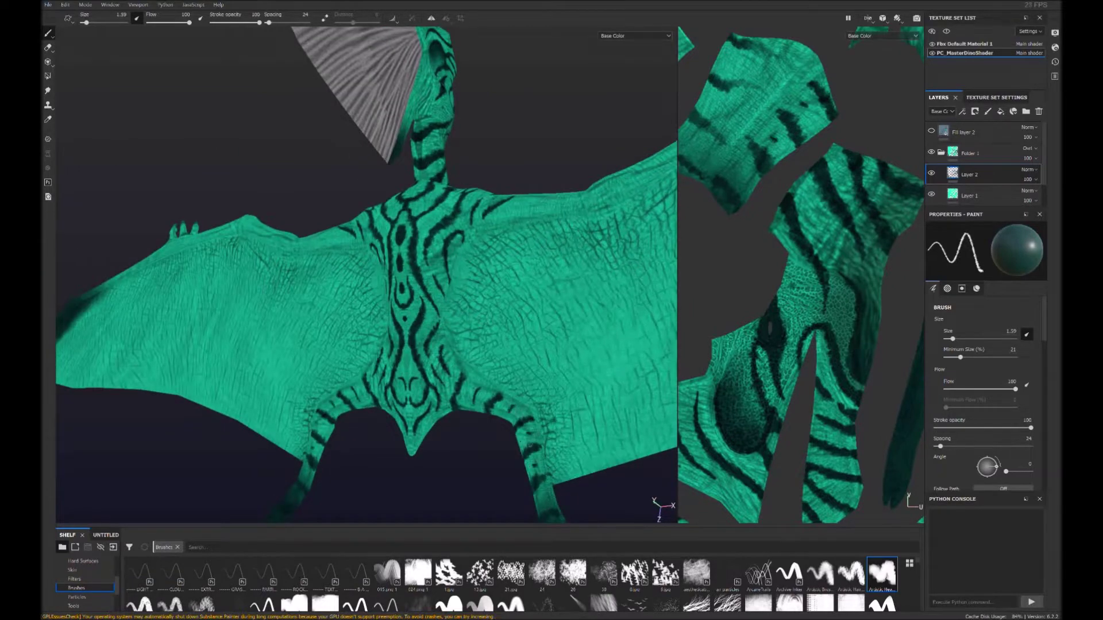
pyautogui.scroll(-3, 366, 274)
pyautogui.scroll(-2, 366, 274)
pyautogui.scroll(5, 367, 275)
pyautogui.scroll(2, 366, 274)
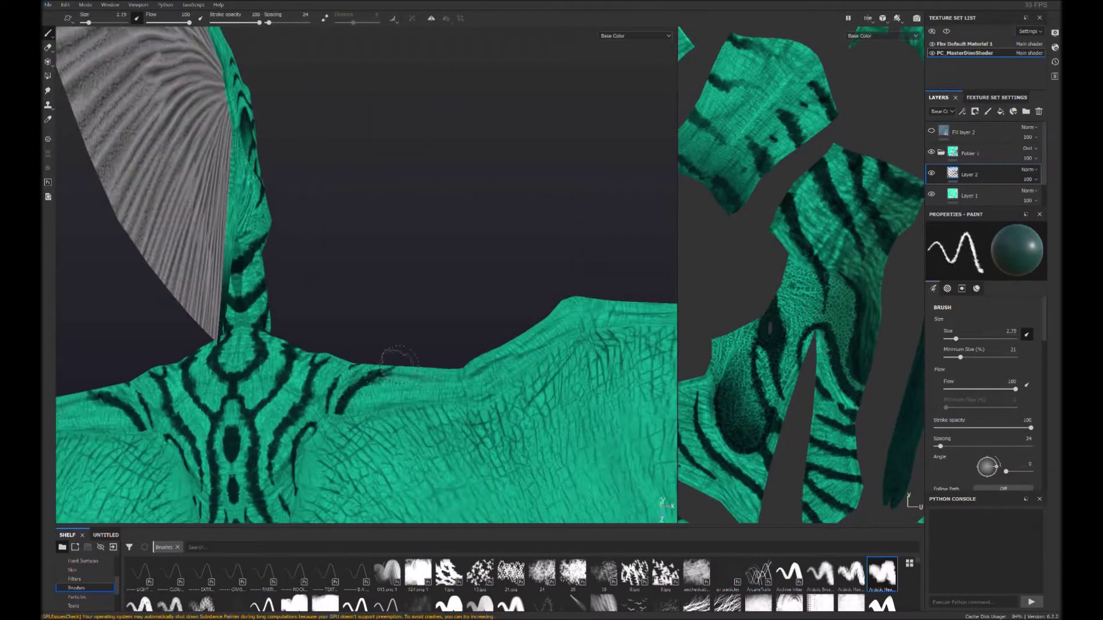
# Step: Review the neck and full creature, then add a new empty paint layer
pyautogui.moveTo(560, 309)
pyautogui.keyDown('alt'); pyautogui.mouseDown()
pyautogui.moveTo(517, 313)
pyautogui.moveTo(499, 355)
pyautogui.mouseUp(); pyautogui.keyUp('alt')
pyautogui.moveTo(478, 409)
pyautogui.keyDown('alt'); pyautogui.mouseDown()
pyautogui.moveTo(405, 448)
pyautogui.moveTo(580, 227)
pyautogui.mouseUp(); pyautogui.keyUp('alt')
pyautogui.moveTo(321, 350)
pyautogui.keyDown('alt'); pyautogui.mouseDown()
pyautogui.moveTo(566, 419)
pyautogui.moveTo(436, 321)
pyautogui.mouseUp(); pyautogui.keyUp('alt')
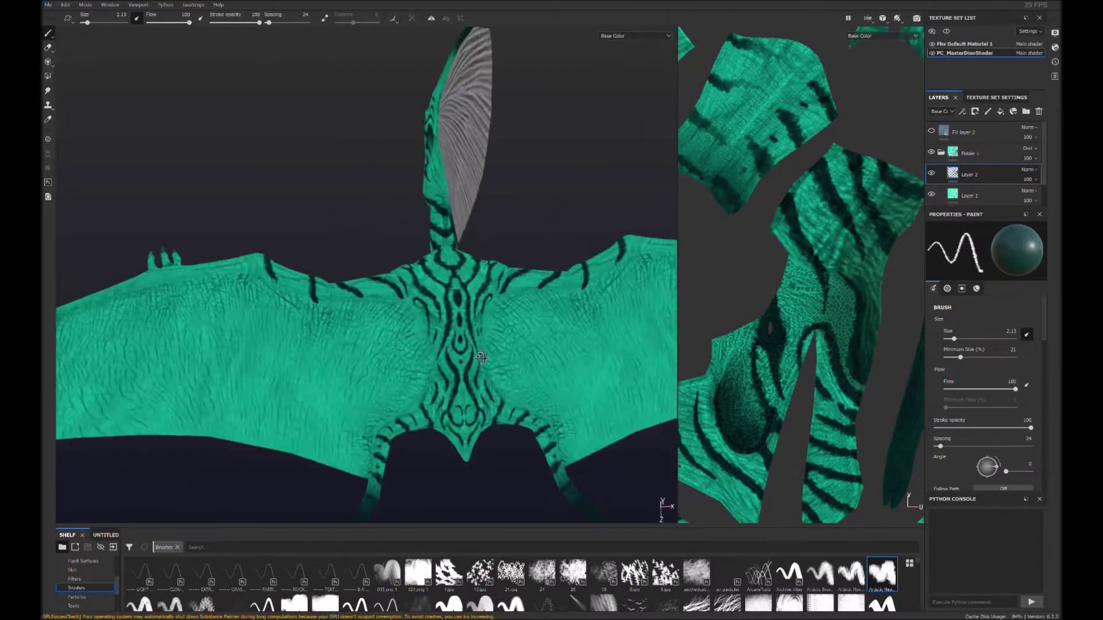
pyautogui.keyDown('alt'); pyautogui.moveTo(367, 299); pyautogui.dragTo(517, 322); pyautogui.keyUp('alt')
pyautogui.click(976, 196)
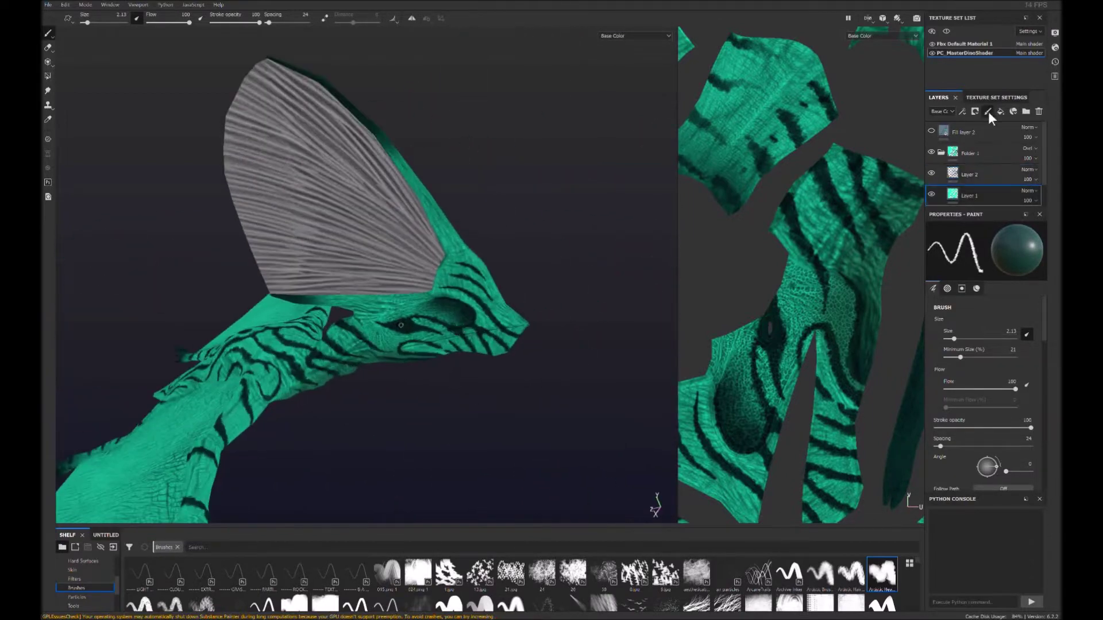
# Step: Scroll Properties to the Material base colour and orbit around the head, crest and wingspan
pyautogui.scroll(-2, 974, 435)
pyautogui.scroll(-5, 977, 436)
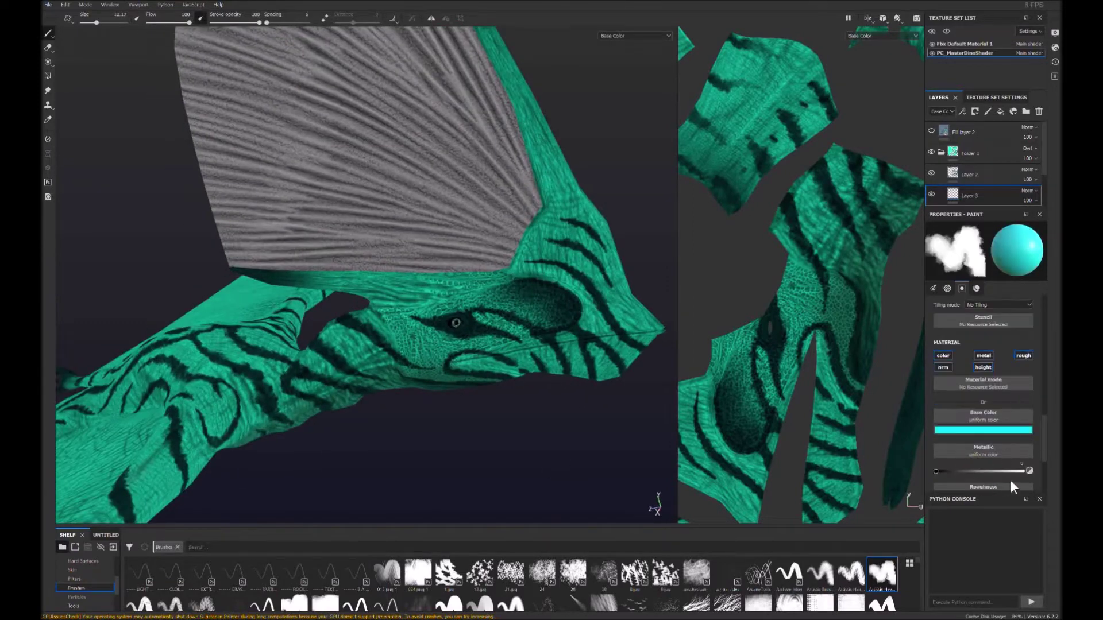
pyautogui.moveTo(455, 323)
pyautogui.keyDown('alt'); pyautogui.mouseDown()
pyautogui.moveTo(598, 452)
pyautogui.moveTo(507, 437)
pyautogui.mouseUp(); pyautogui.keyUp('alt')
pyautogui.keyDown('alt'); pyautogui.moveTo(360, 351); pyautogui.dragTo(353, 332); pyautogui.keyUp('alt')
pyautogui.moveTo(427, 381)
pyautogui.keyDown('alt'); pyautogui.mouseDown()
pyautogui.moveTo(424, 361)
pyautogui.moveTo(529, 480)
pyautogui.moveTo(402, 454)
pyautogui.moveTo(328, 421)
pyautogui.moveTo(161, 411)
pyautogui.moveTo(189, 368)
pyautogui.mouseUp(); pyautogui.keyUp('alt')
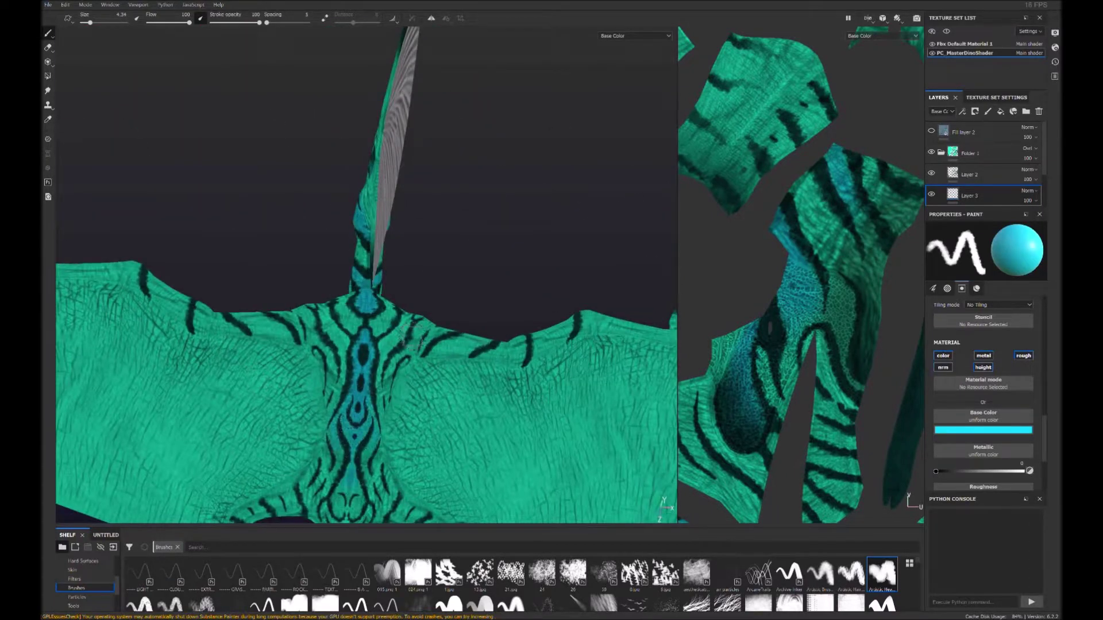
pyautogui.keyDown('alt'); pyautogui.moveTo(414, 339); pyautogui.dragTo(349, 465); pyautogui.keyUp('alt')
pyautogui.keyDown('alt'); pyautogui.moveTo(442, 463); pyautogui.dragTo(409, 347); pyautogui.keyUp('alt')
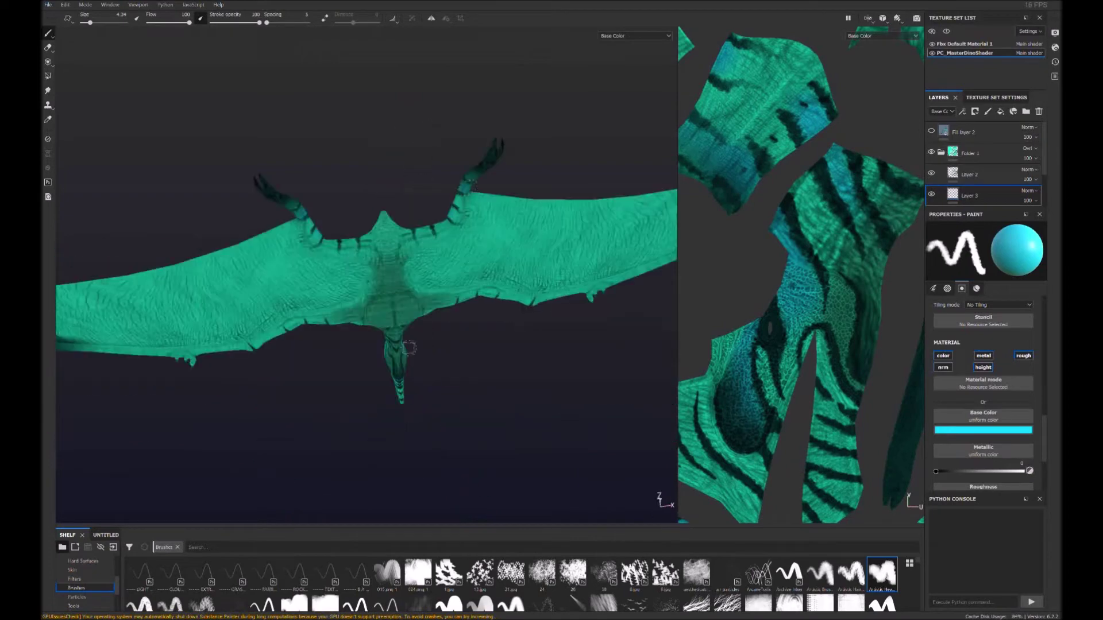
# Step: Inspect the wing from above and the body from below, then switch to the eraser near the crest
pyautogui.moveTo(527, 227)
pyautogui.keyDown('alt'); pyautogui.mouseDown()
pyautogui.moveTo(161, 115)
pyautogui.moveTo(538, 251)
pyautogui.mouseUp(); pyautogui.keyUp('alt')
pyautogui.keyDown('alt'); pyautogui.moveTo(537, 250); pyautogui.dragTo(446, 324, button='right'); pyautogui.keyUp('alt')
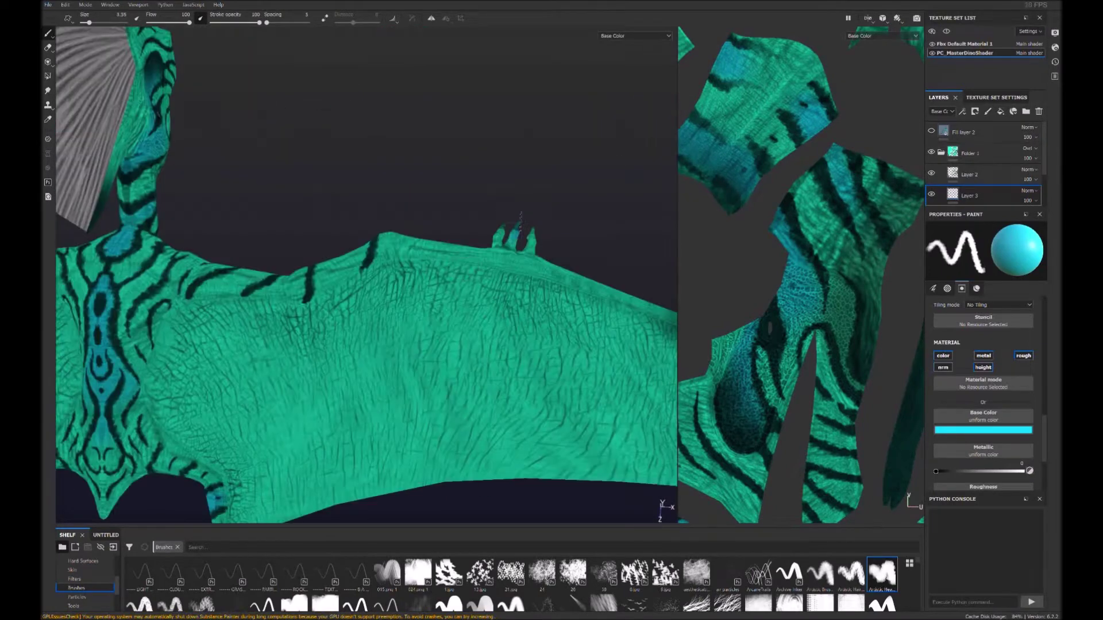
pyautogui.moveTo(498, 226)
pyautogui.keyDown('alt'); pyautogui.mouseDown()
pyautogui.moveTo(356, 308)
pyautogui.moveTo(632, 270)
pyautogui.mouseUp(); pyautogui.keyUp('alt')
pyautogui.moveTo(632, 270)
pyautogui.keyDown('alt'); pyautogui.mouseDown(button='right')
pyautogui.moveTo(345, 230)
pyautogui.moveTo(121, 162)
pyautogui.mouseUp(button='right'); pyautogui.keyUp('alt')
pyautogui.press('e')
pyautogui.moveTo(442, 405)
pyautogui.keyDown('alt'); pyautogui.mouseDown()
pyautogui.moveTo(458, 482)
pyautogui.moveTo(419, 442)
pyautogui.mouseUp(); pyautogui.keyUp('alt')
pyautogui.moveTo(420, 442)
pyautogui.keyDown('alt'); pyautogui.mouseDown(button='right')
pyautogui.moveTo(567, 483)
pyautogui.moveTo(368, 411)
pyautogui.mouseUp(button='right'); pyautogui.keyUp('alt')
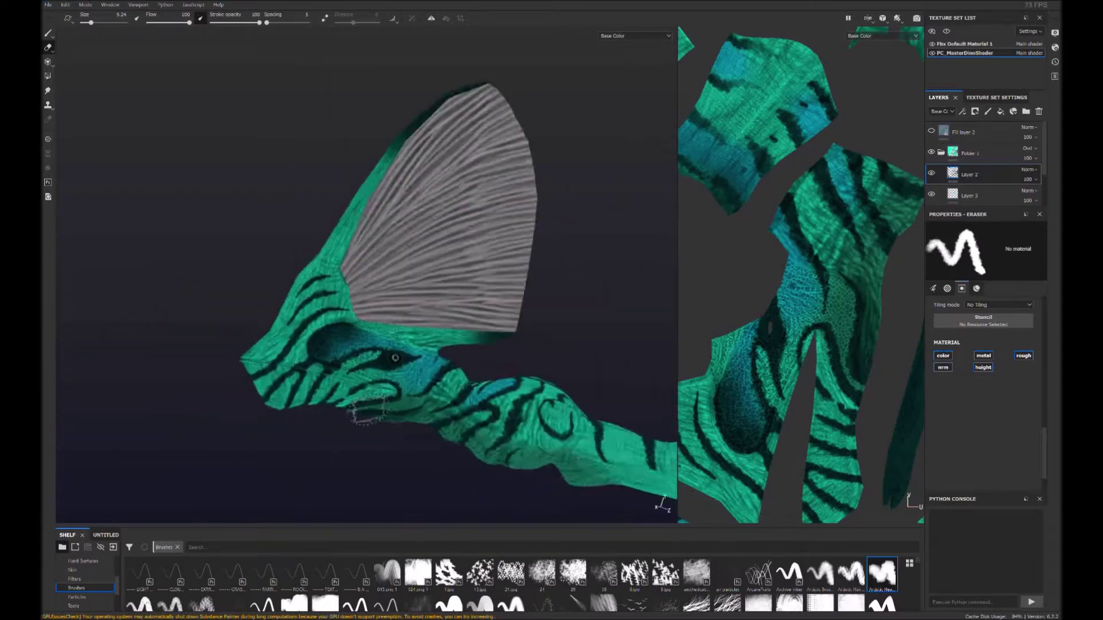
pyautogui.keyDown('alt'); pyautogui.moveTo(367, 411); pyautogui.dragTo(437, 368); pyautogui.keyUp('alt')
# Step: Select Layer 3 and try a magenta stroke on the crest edge, then undo it
pyautogui.press('p')
pyautogui.click(969, 196)
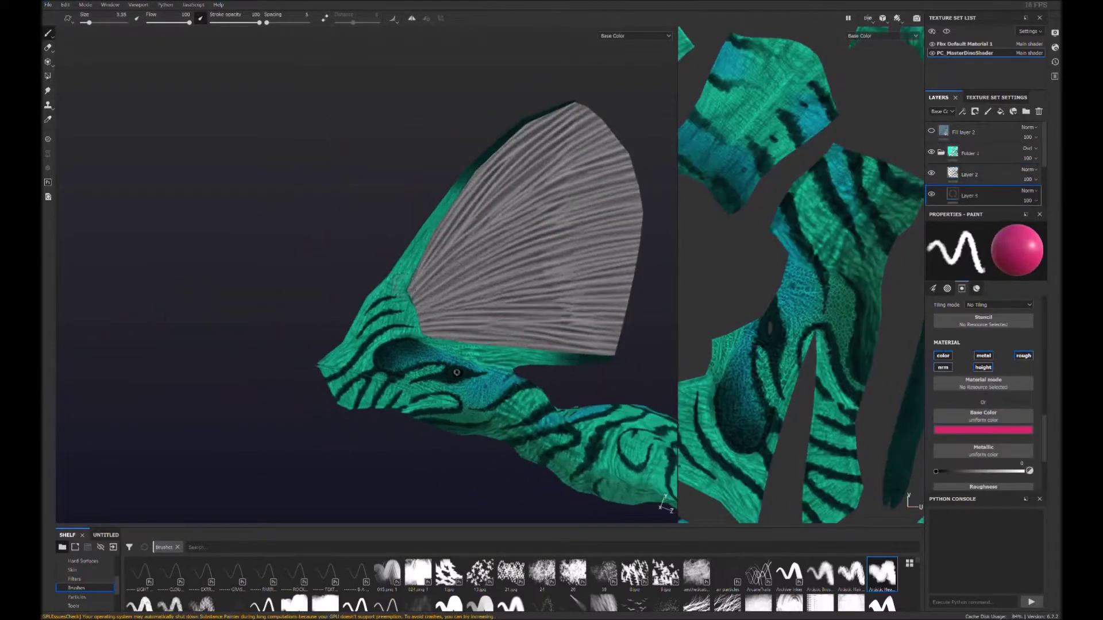
pyautogui.moveTo(520, 356); pyautogui.dragTo(542, 358)
pyautogui.hotkey('ctrl', 'z')
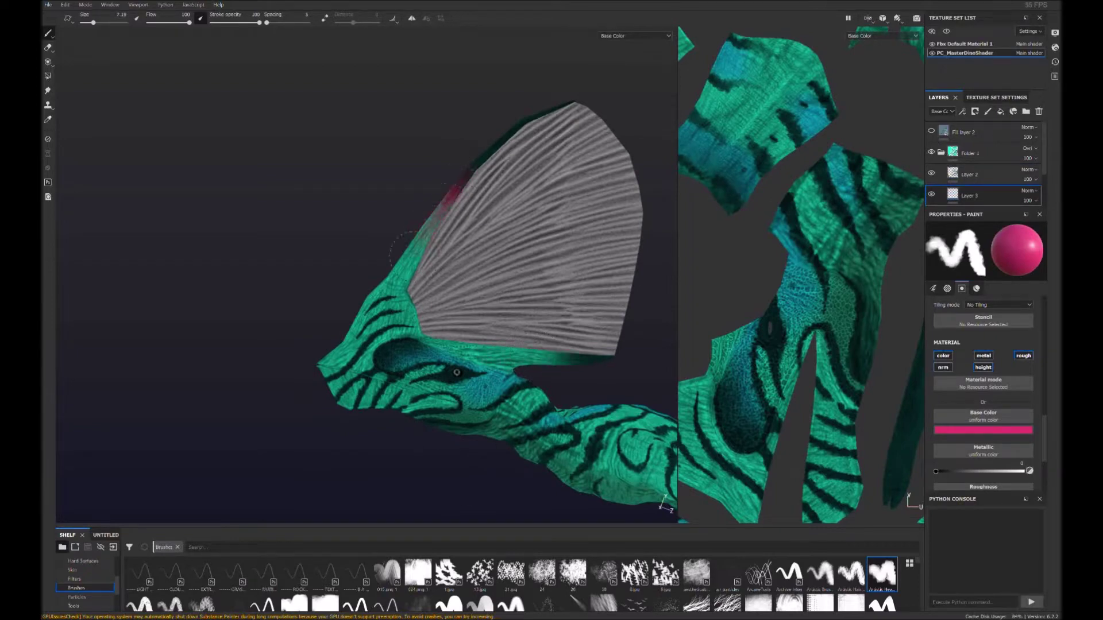
# Step: Paint magenta streaks near the mouth, along the neck, up the crest edge and across the head
pyautogui.moveTo(422, 229)
pyautogui.keyDown('alt'); pyautogui.mouseDown()
pyautogui.moveTo(621, 333)
pyautogui.moveTo(516, 344)
pyautogui.mouseUp(); pyautogui.keyUp('alt')
pyautogui.moveTo(390, 395); pyautogui.dragTo(437, 437)
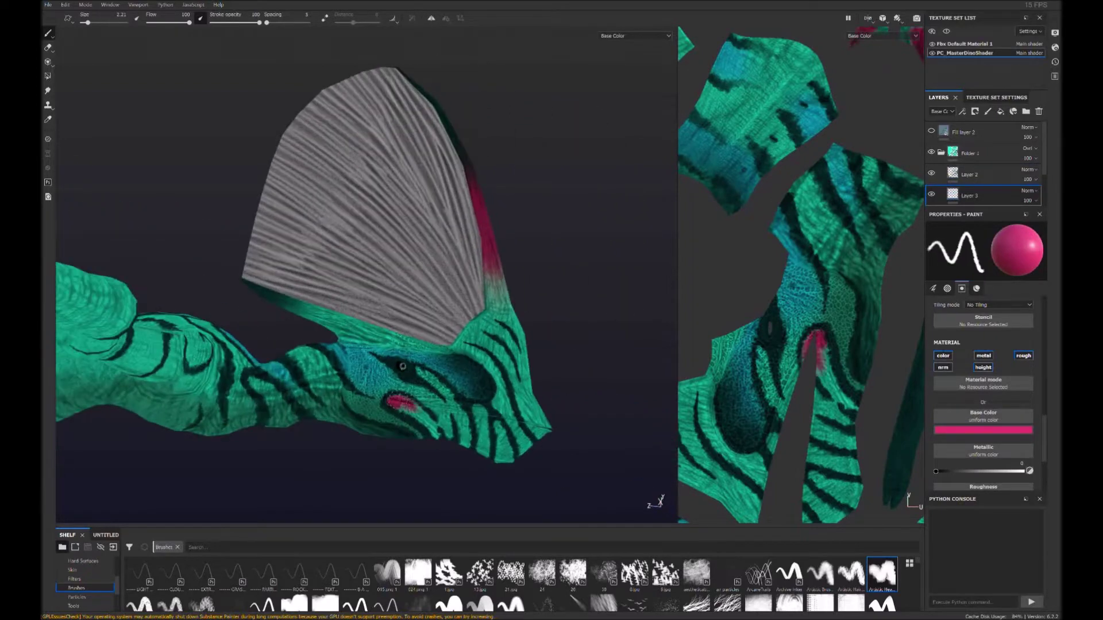
pyautogui.moveTo(284, 347)
pyautogui.mouseDown()
pyautogui.moveTo(352, 419)
pyautogui.moveTo(393, 425)
pyautogui.mouseUp()
pyautogui.scroll(5, 393, 426)
pyautogui.moveTo(480, 448); pyautogui.dragTo(472, 330)
pyautogui.press('[')
pyautogui.moveTo(462, 273); pyautogui.dragTo(457, 333)
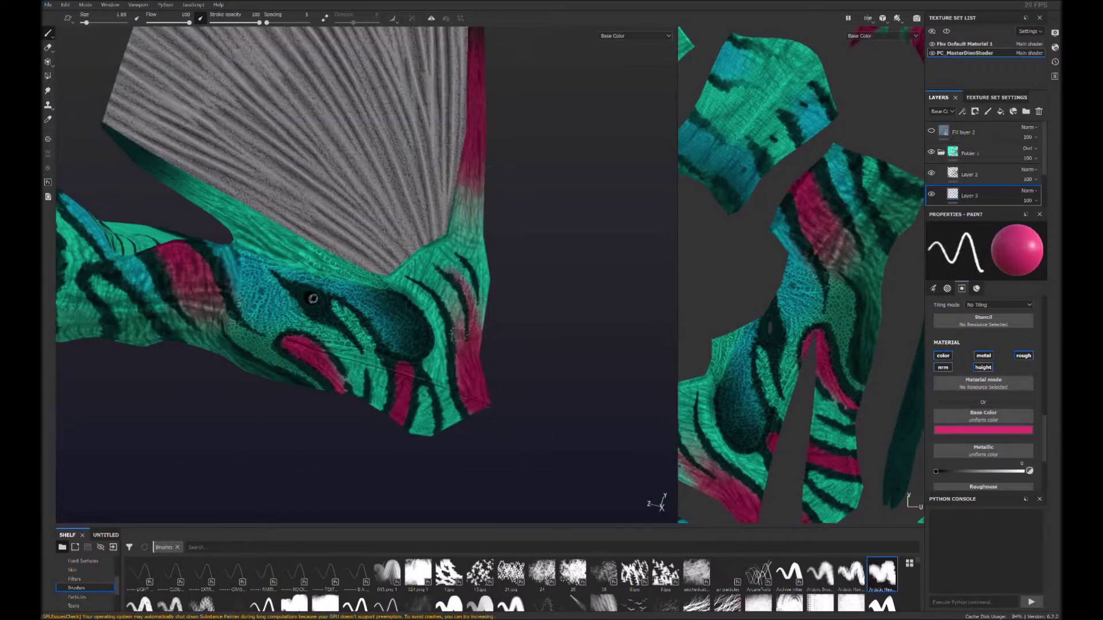
# Step: Orbit to the head's far side and sample cyan, then magenta, from the model
pyautogui.keyDown('alt'); pyautogui.moveTo(313, 299); pyautogui.dragTo(620, 329); pyautogui.keyUp('alt')
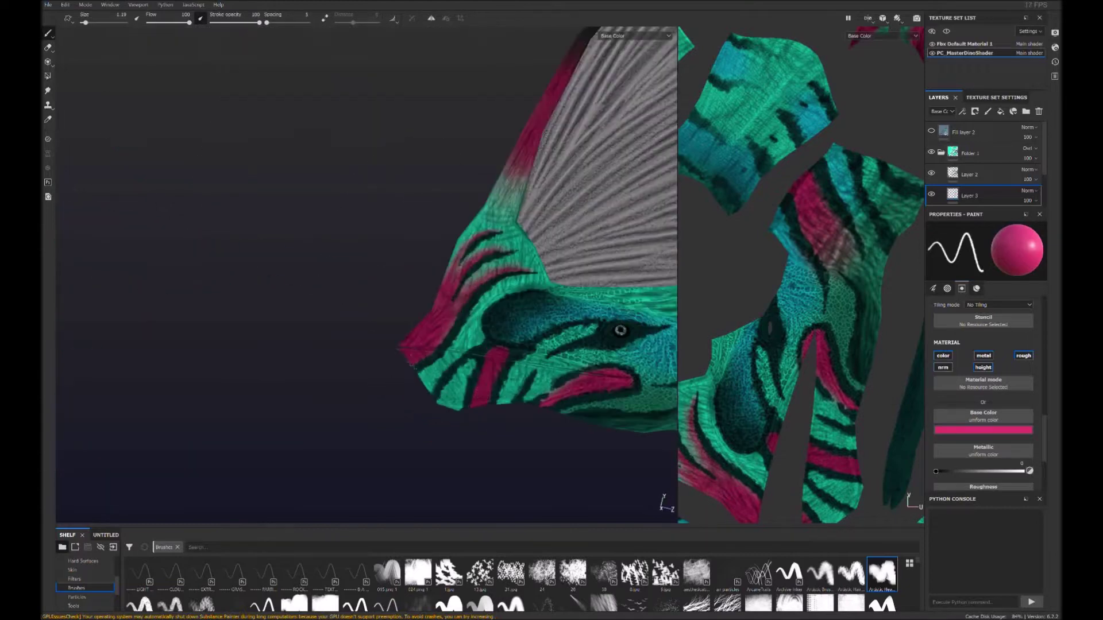
pyautogui.keyDown('alt'); pyautogui.moveTo(490, 379); pyautogui.dragTo(322, 345); pyautogui.keyUp('alt')
pyautogui.press(']')
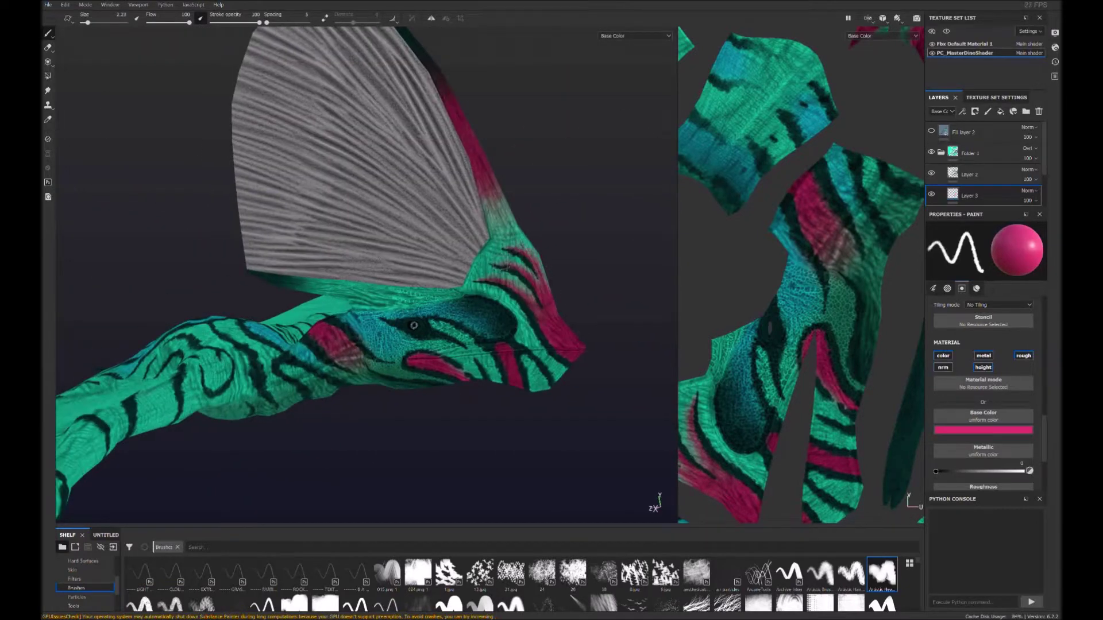
pyautogui.press('p')
pyautogui.click(527, 373)
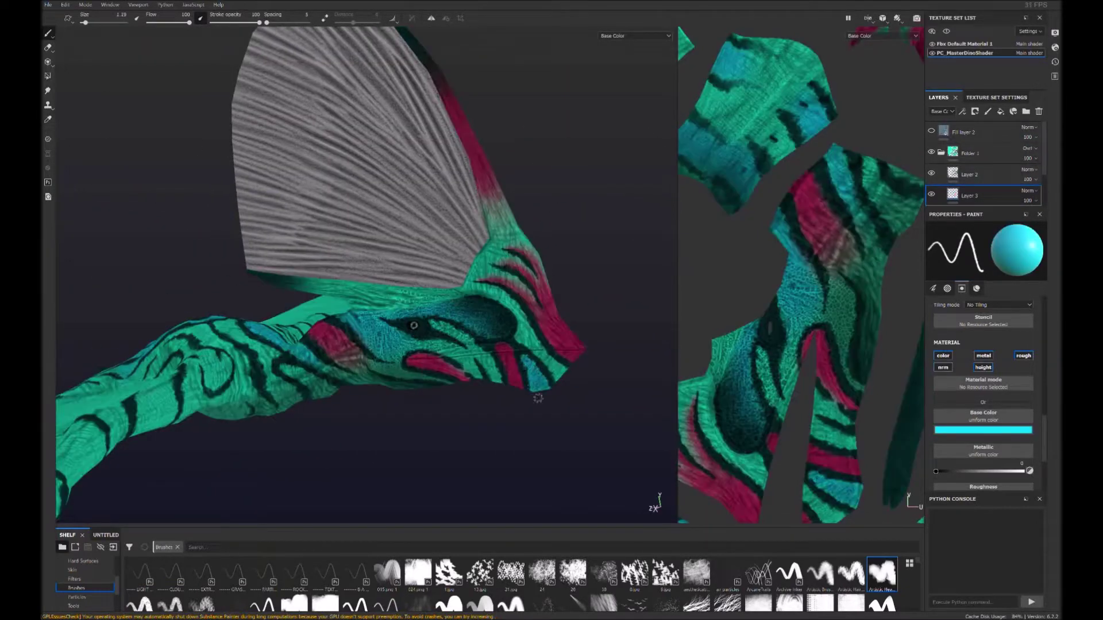
pyautogui.keyDown('alt'); pyautogui.moveTo(413, 326); pyautogui.dragTo(570, 340); pyautogui.keyUp('alt')
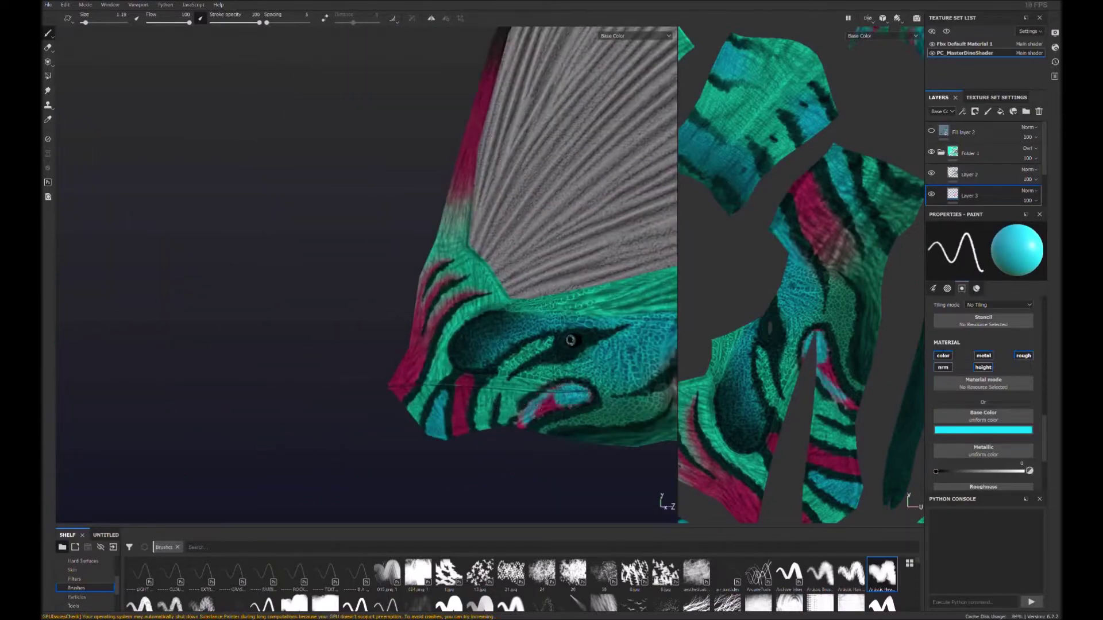
pyautogui.keyDown('alt'); pyautogui.moveTo(570, 340); pyautogui.dragTo(502, 330); pyautogui.keyUp('alt')
pyautogui.press('p')
pyautogui.click(614, 323)
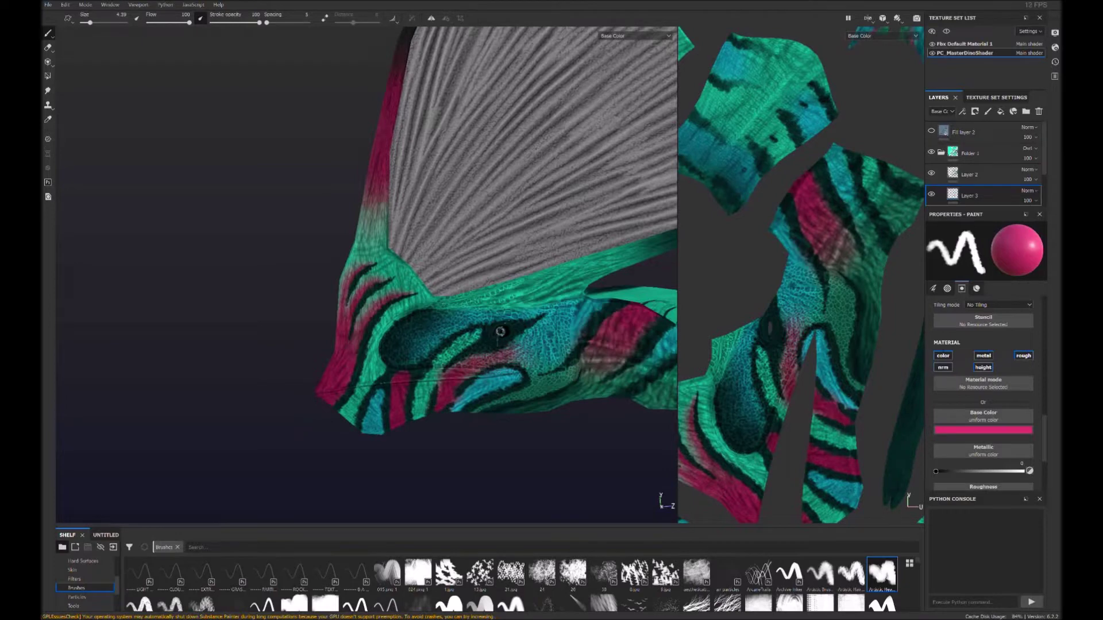
# Step: Reframe a close view of the head and crest with the eraser active
pyautogui.moveTo(500, 331)
pyautogui.keyDown('alt'); pyautogui.mouseDown()
pyautogui.moveTo(588, 352)
pyautogui.moveTo(520, 435)
pyautogui.mouseUp(); pyautogui.keyUp('alt')
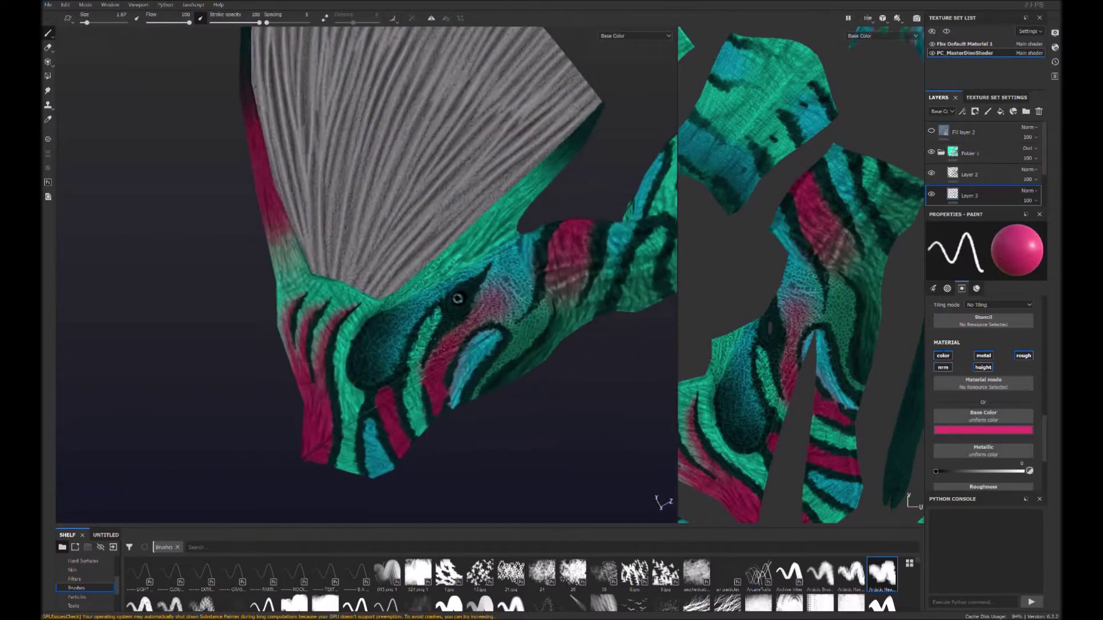
pyautogui.moveTo(510, 324)
pyautogui.keyDown('alt'); pyautogui.mouseDown(button='right')
pyautogui.moveTo(524, 408)
pyautogui.moveTo(531, 284)
pyautogui.moveTo(522, 411)
pyautogui.mouseUp(button='right'); pyautogui.keyUp('alt')
pyautogui.press('e')
pyautogui.moveTo(522, 412)
pyautogui.keyDown('alt'); pyautogui.mouseDown()
pyautogui.moveTo(485, 390)
pyautogui.moveTo(447, 435)
pyautogui.moveTo(438, 426)
pyautogui.mouseUp(); pyautogui.keyUp('alt')
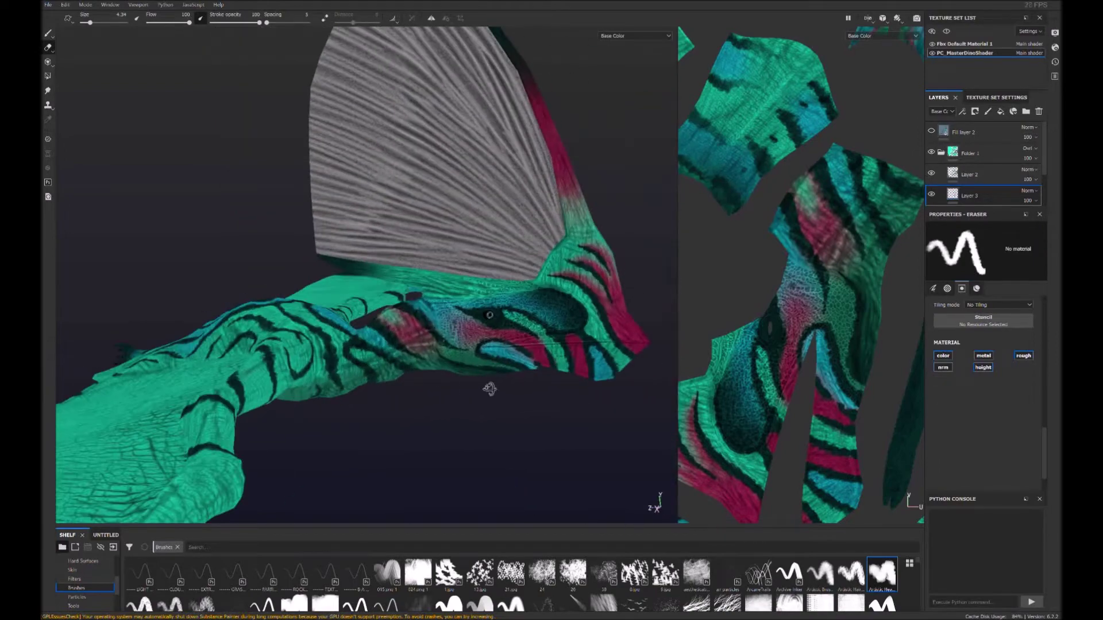
pyautogui.moveTo(439, 425)
pyautogui.keyDown('alt'); pyautogui.mouseDown(button='right')
pyautogui.moveTo(414, 347)
pyautogui.moveTo(525, 401)
pyautogui.mouseUp(button='right'); pyautogui.keyUp('alt')
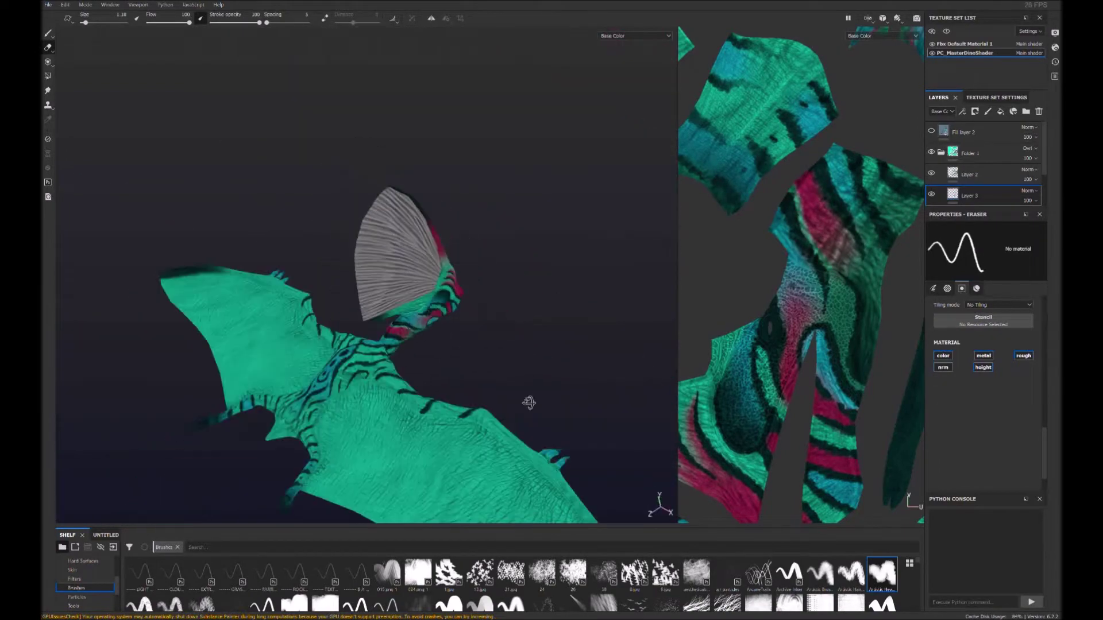
# Step: Orbit to the neck and switch back to painting magenta
pyautogui.keyDown('alt'); pyautogui.moveTo(524, 401); pyautogui.dragTo(276, 413); pyautogui.keyUp('alt')
pyautogui.keyDown('alt'); pyautogui.moveTo(276, 413); pyautogui.dragTo(251, 349, button='right'); pyautogui.keyUp('alt')
pyautogui.moveTo(251, 349)
pyautogui.keyDown('alt'); pyautogui.mouseDown()
pyautogui.moveTo(313, 284)
pyautogui.moveTo(399, 258)
pyautogui.moveTo(414, 453)
pyautogui.moveTo(505, 421)
pyautogui.moveTo(468, 315)
pyautogui.moveTo(445, 316)
pyautogui.moveTo(448, 303)
pyautogui.mouseUp(); pyautogui.keyUp('alt')
pyautogui.press('1')
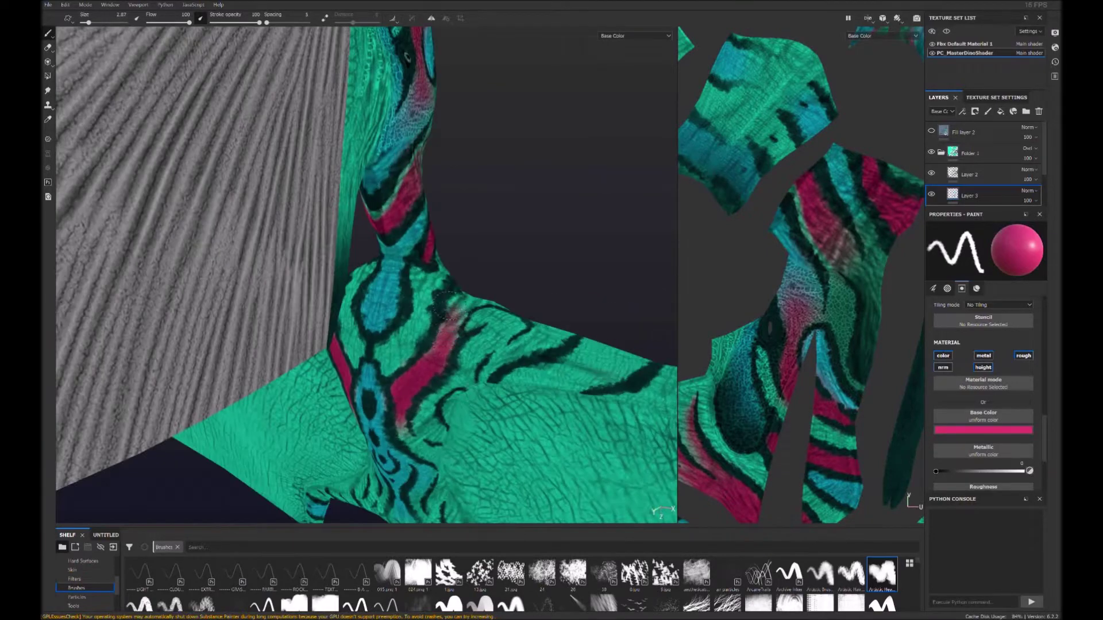
# Step: Orbit over the wings, back and underside to a low view of the crest and body
pyautogui.keyDown('alt'); pyautogui.moveTo(452, 349); pyautogui.dragTo(419, 298); pyautogui.keyUp('alt')
pyautogui.moveTo(316, 225)
pyautogui.keyDown('alt'); pyautogui.mouseDown()
pyautogui.moveTo(426, 288)
pyautogui.moveTo(453, 417)
pyautogui.moveTo(303, 312)
pyautogui.mouseUp(); pyautogui.keyUp('alt')
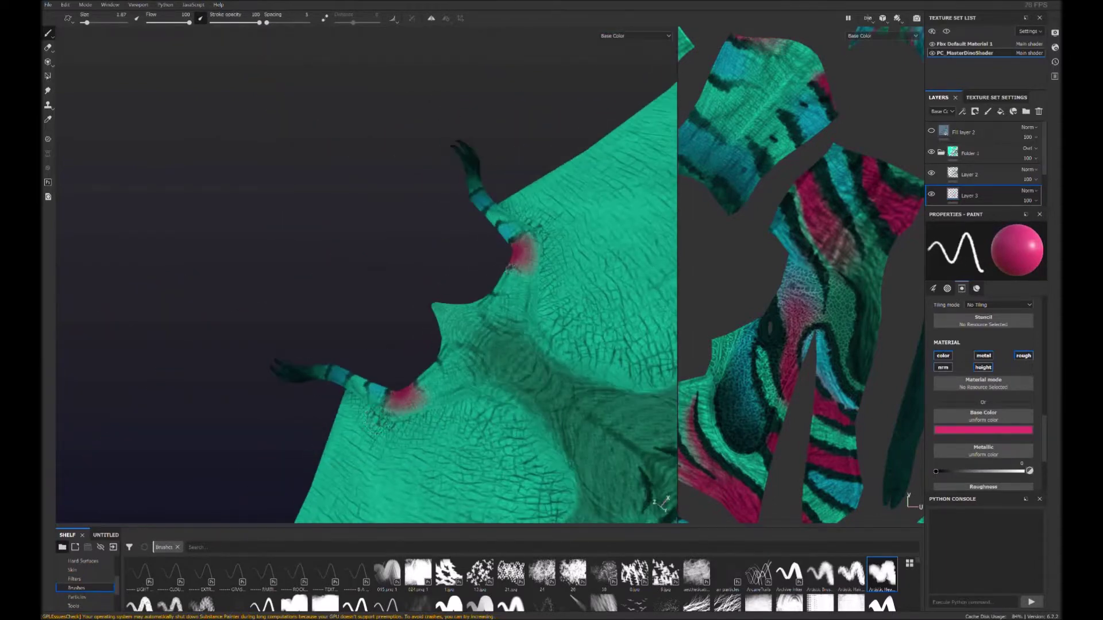
pyautogui.keyDown('alt'); pyautogui.moveTo(505, 321); pyautogui.dragTo(543, 361); pyautogui.keyUp('alt')
pyautogui.scroll(5, 543, 361)
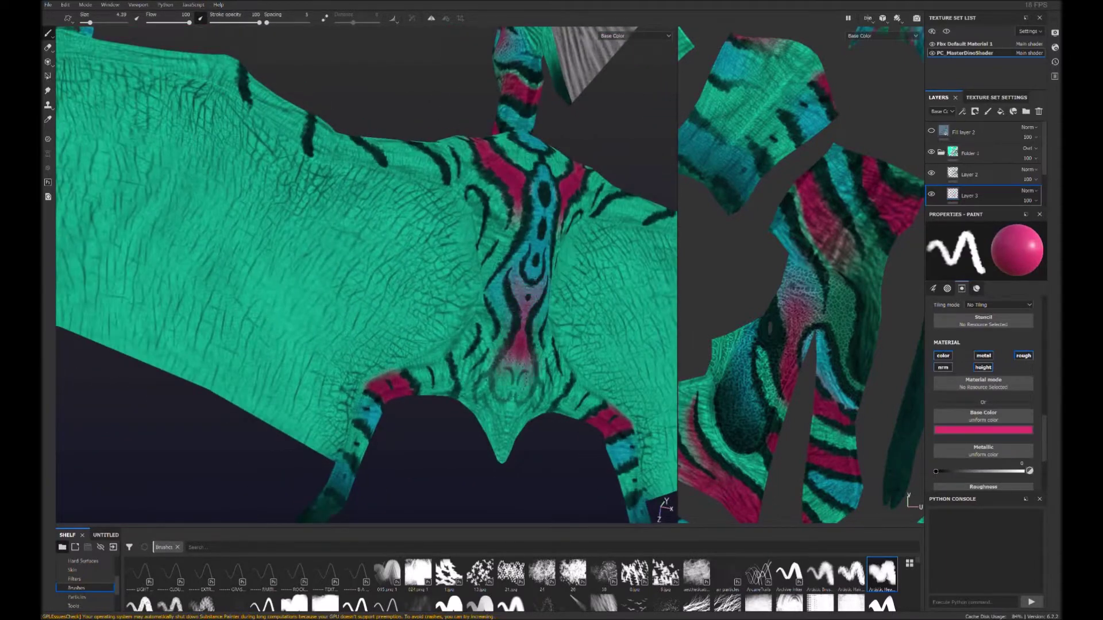
pyautogui.scroll(-5, 502, 460)
pyautogui.scroll(4, 502, 460)
pyautogui.scroll(-5, 436, 442)
pyautogui.moveTo(437, 442)
pyautogui.keyDown('alt'); pyautogui.mouseDown()
pyautogui.moveTo(384, 429)
pyautogui.moveTo(373, 357)
pyautogui.mouseUp(); pyautogui.keyUp('alt')
pyautogui.scroll(4, 385, 430)
pyautogui.scroll(2, 470, 421)
pyautogui.keyDown('alt'); pyautogui.moveTo(418, 415); pyautogui.dragTo(560, 181); pyautogui.keyUp('alt')
# Step: Paint magenta on the body and beside the spine ridge, adjusting brush size
pyautogui.press('e')
pyautogui.moveTo(443, 441)
pyautogui.keyDown('alt'); pyautogui.mouseDown()
pyautogui.moveTo(503, 330)
pyautogui.moveTo(558, 425)
pyautogui.moveTo(512, 344)
pyautogui.moveTo(240, 224)
pyautogui.mouseUp(); pyautogui.keyUp('alt')
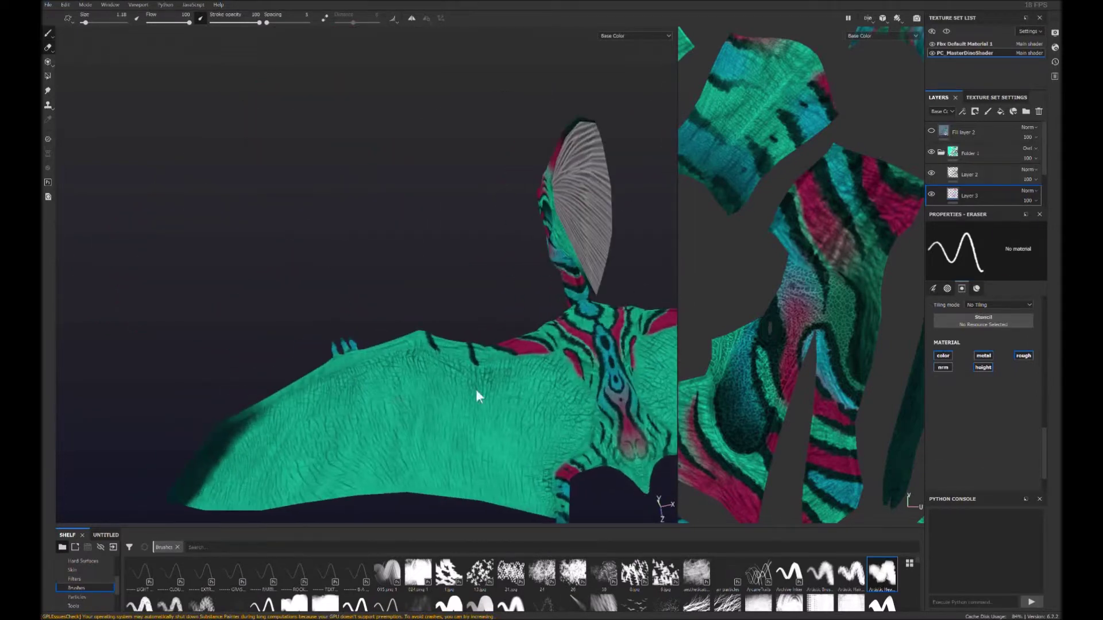
pyautogui.press('1')
pyautogui.moveTo(252, 418); pyautogui.dragTo(278, 396)
pyautogui.press(']')
pyautogui.moveTo(422, 335)
pyautogui.mouseDown()
pyautogui.moveTo(443, 282)
pyautogui.moveTo(463, 332)
pyautogui.moveTo(517, 339)
pyautogui.moveTo(539, 313)
pyautogui.mouseUp()
pyautogui.press('[')
# Step: Switch the paint colour to cyan with a small brush and select Layer 2
pyautogui.press('2')
pyautogui.scroll(5, 506, 167)
pyautogui.press('1')
pyautogui.keyDown('alt'); pyautogui.moveTo(482, 196); pyautogui.dragTo(505, 166); pyautogui.keyUp('alt')
pyautogui.click(505, 167)
pyautogui.moveTo(500, 477)
pyautogui.keyDown('alt'); pyautogui.mouseDown()
pyautogui.moveTo(522, 416)
pyautogui.moveTo(583, 401)
pyautogui.moveTo(515, 433)
pyautogui.mouseUp(); pyautogui.keyUp('alt')
pyautogui.scroll(-5, 522, 417)
pyautogui.click(977, 174)
pyautogui.scroll(5, 368, 275)
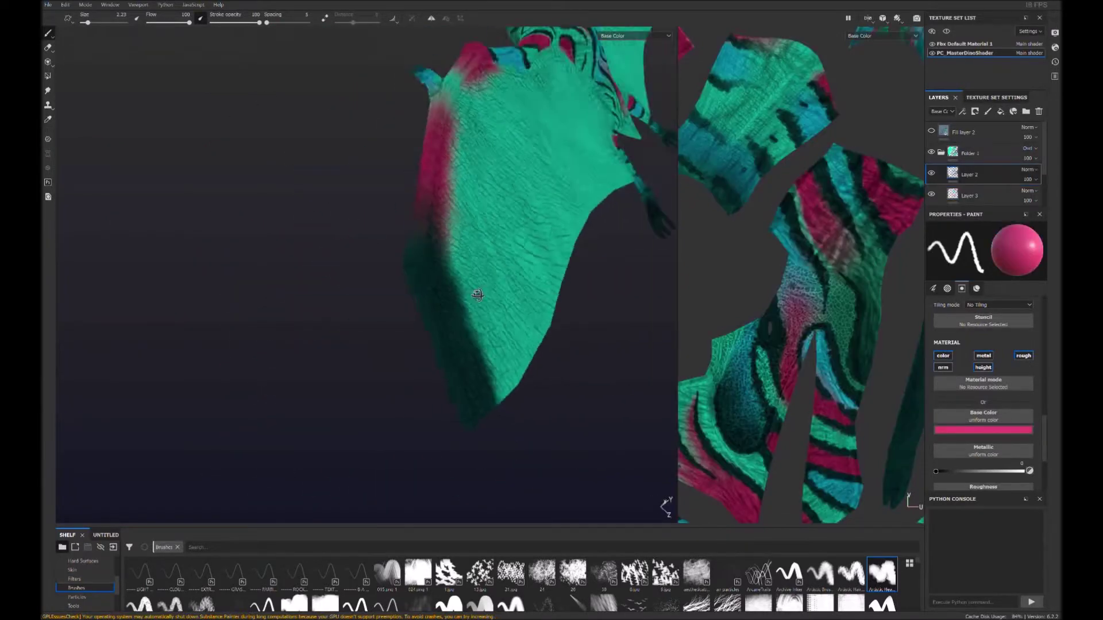
# Step: Reload the Rock Brush and paint magenta along the wing's upper edge with a larger brush
pyautogui.click(206, 547)
pyautogui.write('roc')
pyautogui.click(387, 572)
pyautogui.keyDown('alt'); pyautogui.moveTo(517, 414); pyautogui.dragTo(431, 406); pyautogui.keyUp('alt')
pyautogui.moveTo(395, 280); pyautogui.dragTo(411, 309)
pyautogui.moveTo(521, 356)
pyautogui.keyDown('alt'); pyautogui.mouseDown()
pyautogui.moveTo(467, 191)
pyautogui.moveTo(521, 256)
pyautogui.mouseUp(); pyautogui.keyUp('alt')
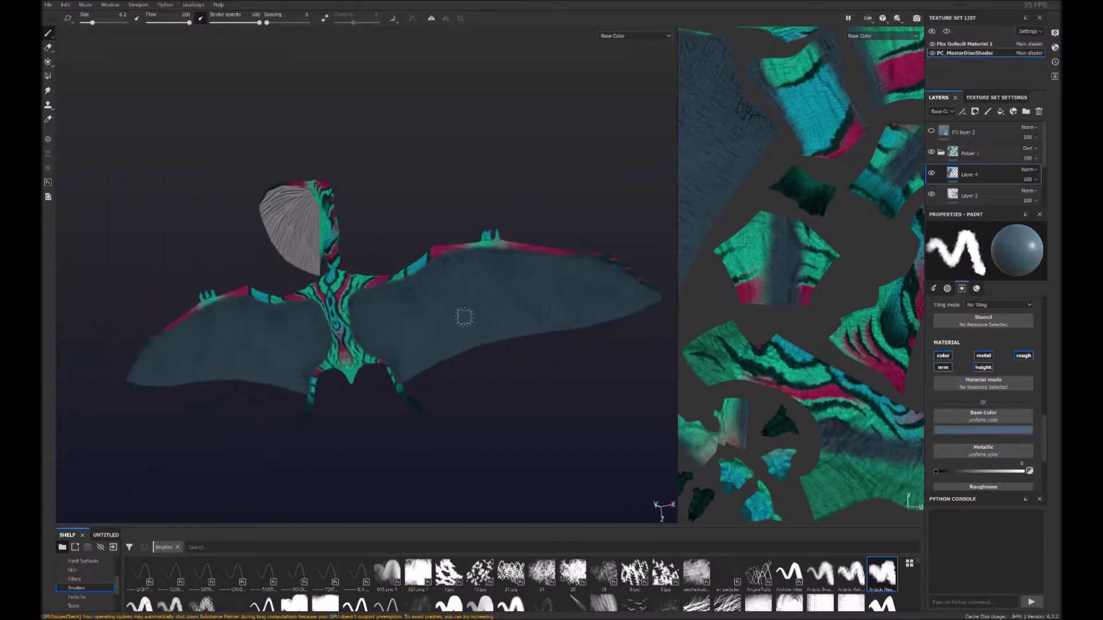
pyautogui.keyDown('ctrl'); pyautogui.moveTo(431, 248); pyautogui.dragTo(439, 248, button='right'); pyautogui.keyUp('ctrl')
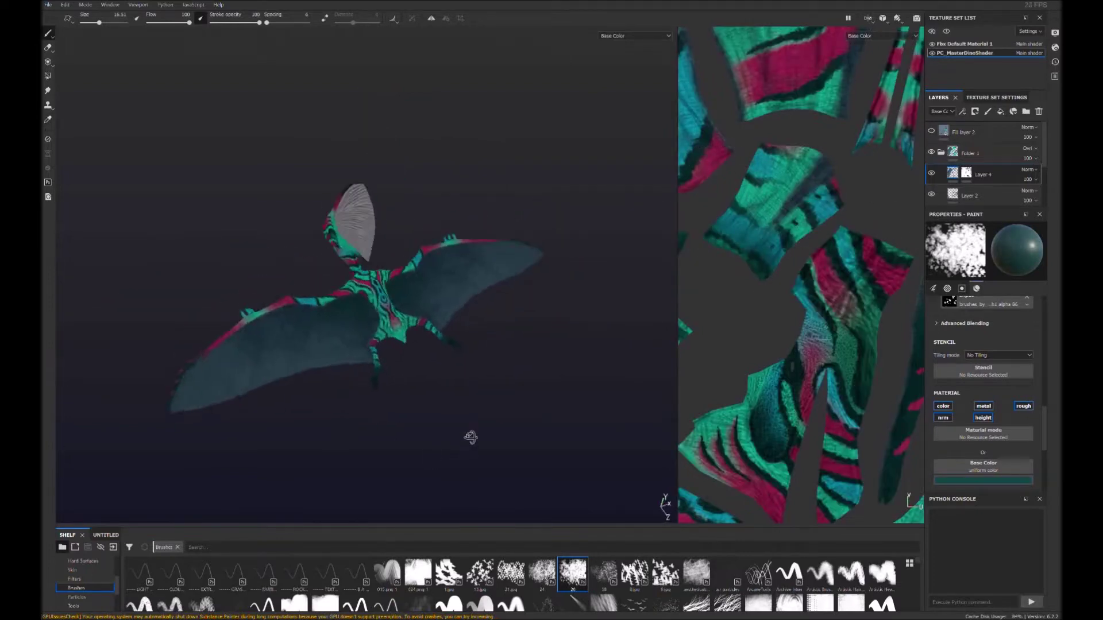
# Step: Add a new paint layer above Layer 4 and face the pterosaur front-on
pyautogui.click(987, 111)
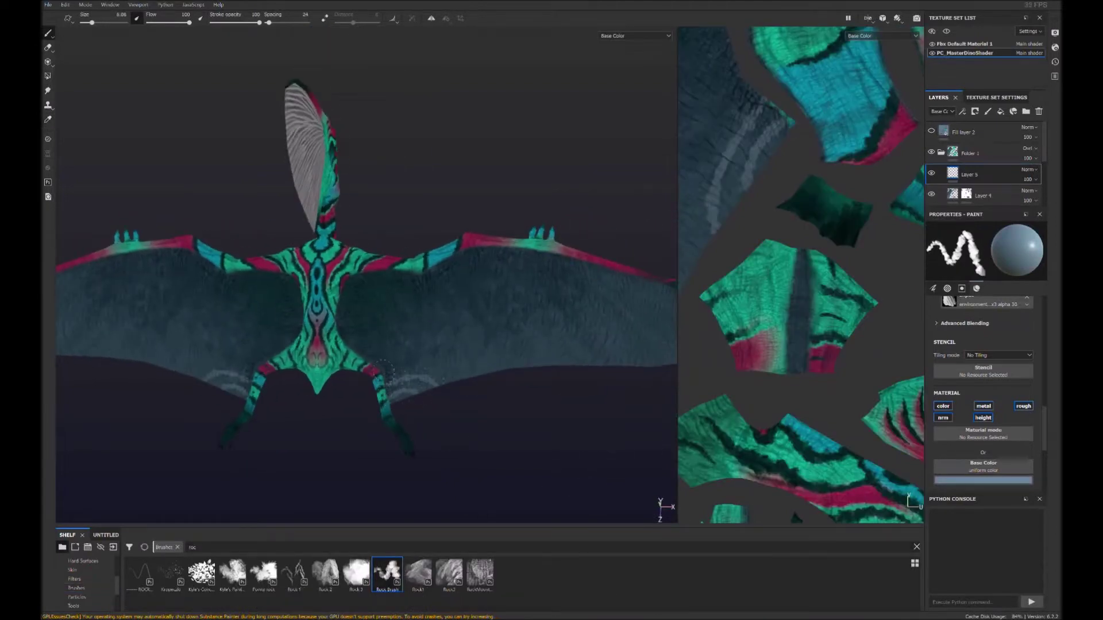
pyautogui.scroll(2, 372, 317)
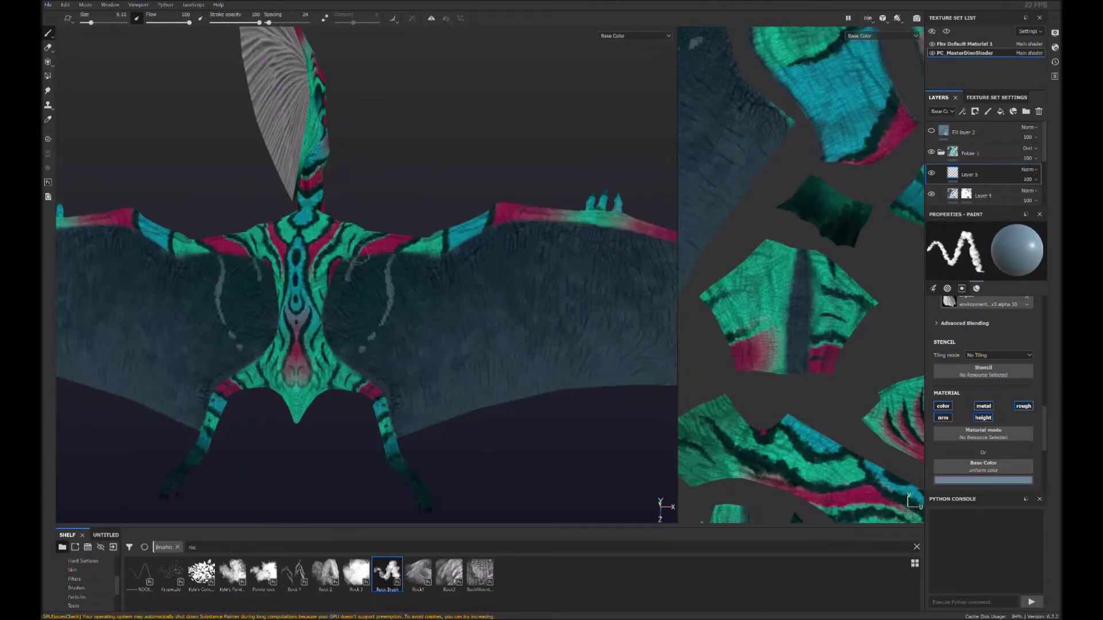
pyautogui.keyDown('alt'); pyautogui.moveTo(349, 363); pyautogui.dragTo(423, 342); pyautogui.keyUp('alt')
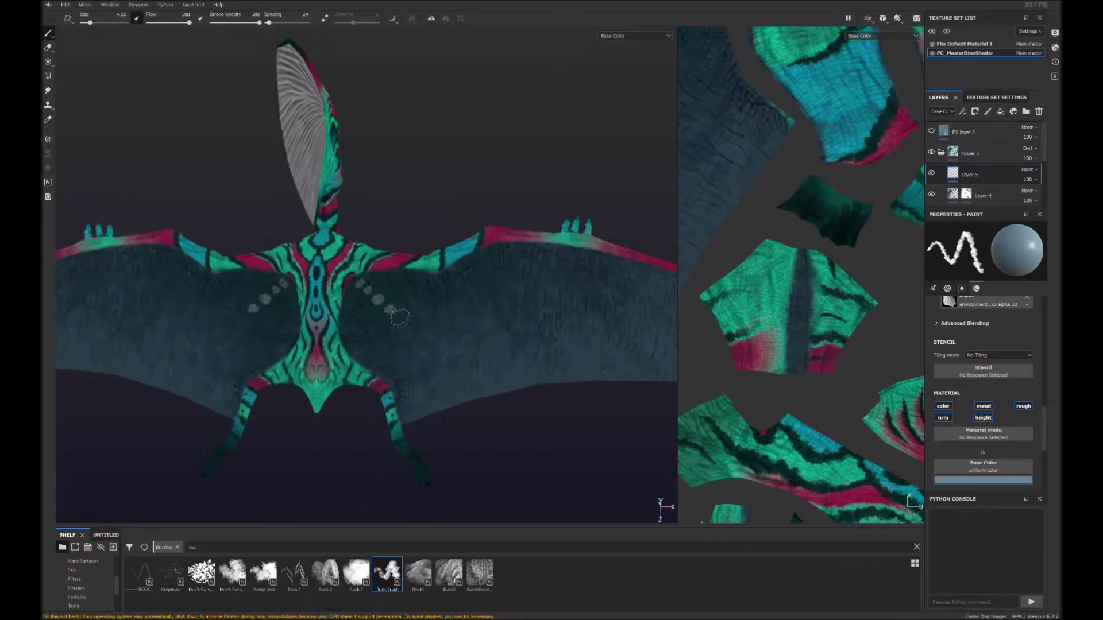
pyautogui.moveTo(372, 280)
pyautogui.keyDown('alt'); pyautogui.mouseDown()
pyautogui.moveTo(571, 389)
pyautogui.moveTo(494, 307)
pyautogui.mouseUp(); pyautogui.keyUp('alt')
# Step: Paint mirrored grey spots on both wings, undoing a stray stroke
pyautogui.moveTo(419, 312)
pyautogui.mouseDown()
pyautogui.moveTo(459, 379)
pyautogui.moveTo(591, 426)
pyautogui.mouseUp()
pyautogui.hotkey('ctrl', 'z')
pyautogui.scroll(-5, 468, 387)
pyautogui.scroll(8, 447, 360)
pyautogui.scroll(-5, 447, 360)
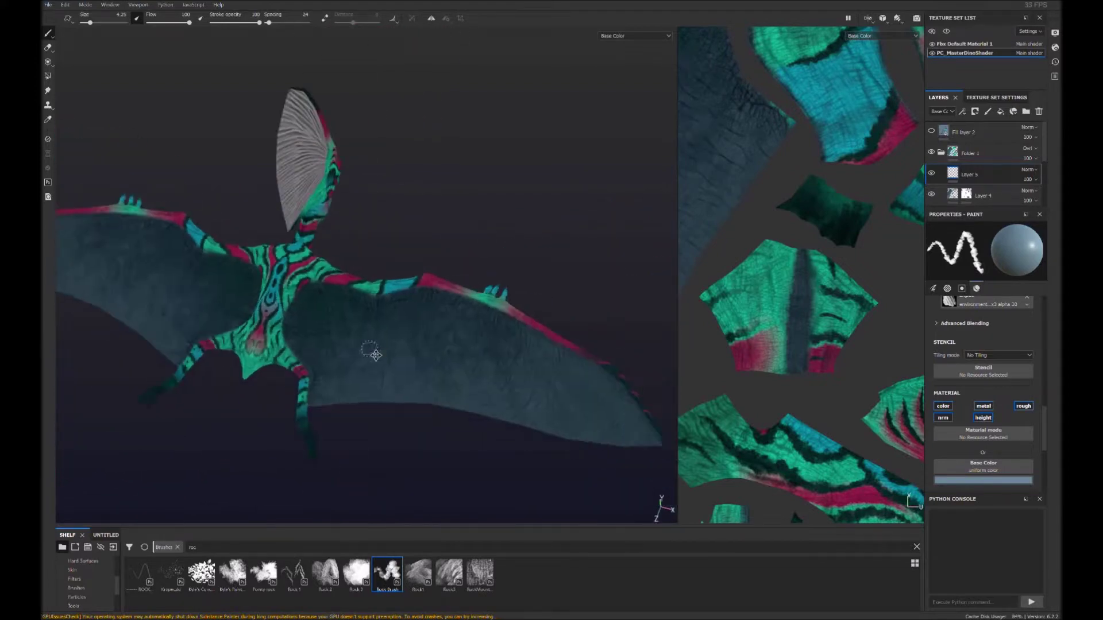
pyautogui.scroll(2, 303, 306)
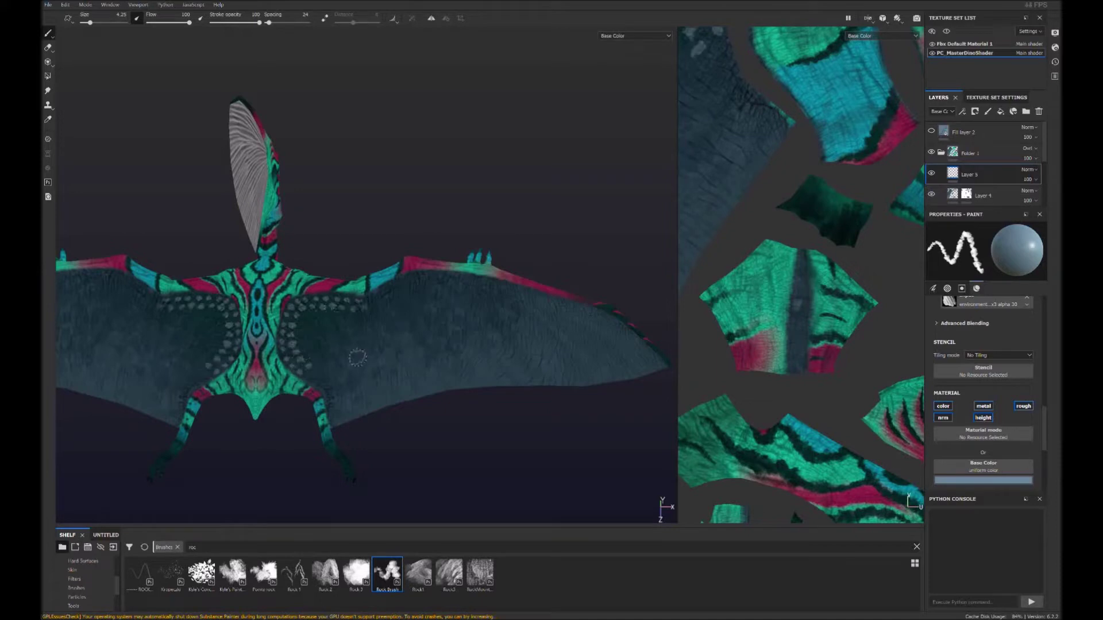
pyautogui.scroll(2, 443, 338)
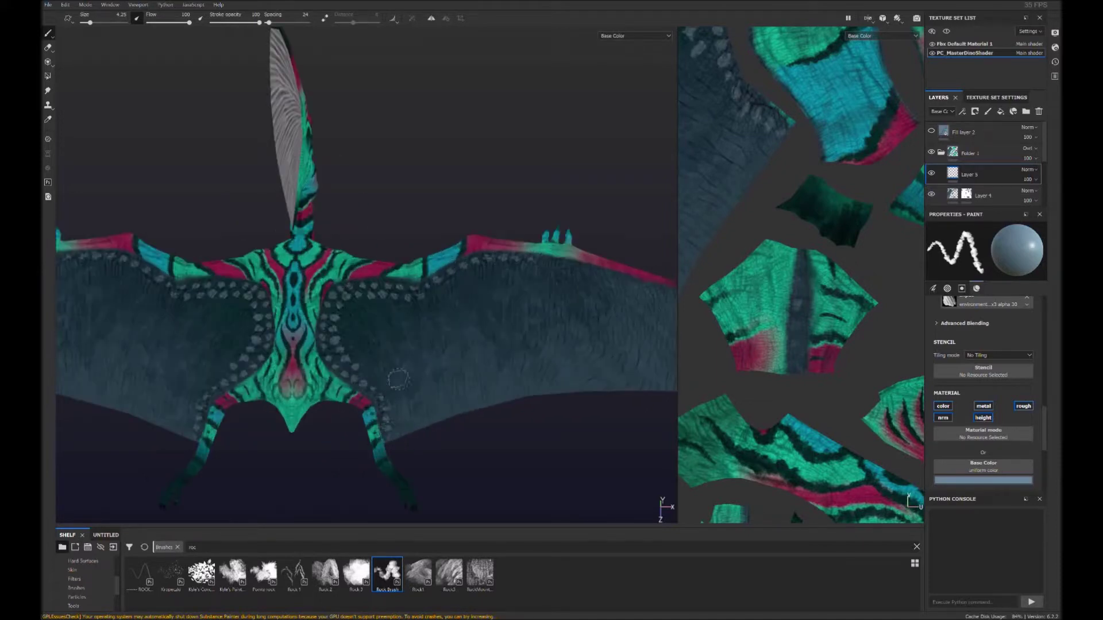
# Step: Stamp pale grey-blue scale spots across the wings from close-up and frontal views
pyautogui.moveTo(507, 322)
pyautogui.keyDown('alt'); pyautogui.mouseDown()
pyautogui.moveTo(561, 413)
pyautogui.moveTo(497, 267)
pyautogui.mouseUp(); pyautogui.keyUp('alt')
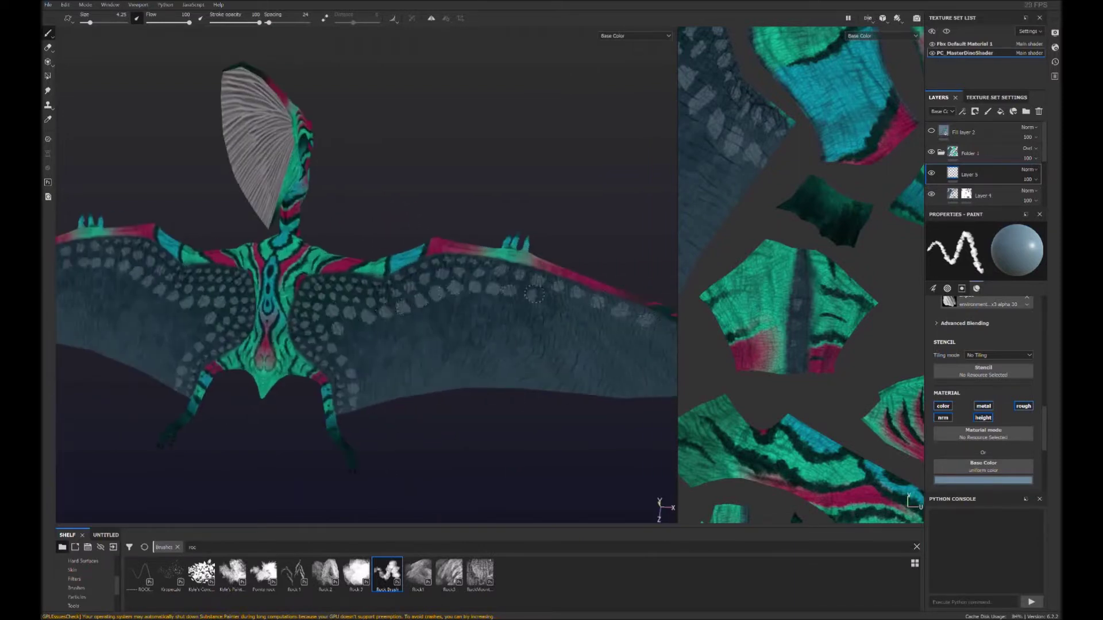
pyautogui.moveTo(572, 379)
pyautogui.keyDown('alt'); pyautogui.mouseDown()
pyautogui.moveTo(571, 349)
pyautogui.moveTo(525, 387)
pyautogui.moveTo(546, 436)
pyautogui.mouseUp(); pyautogui.keyUp('alt')
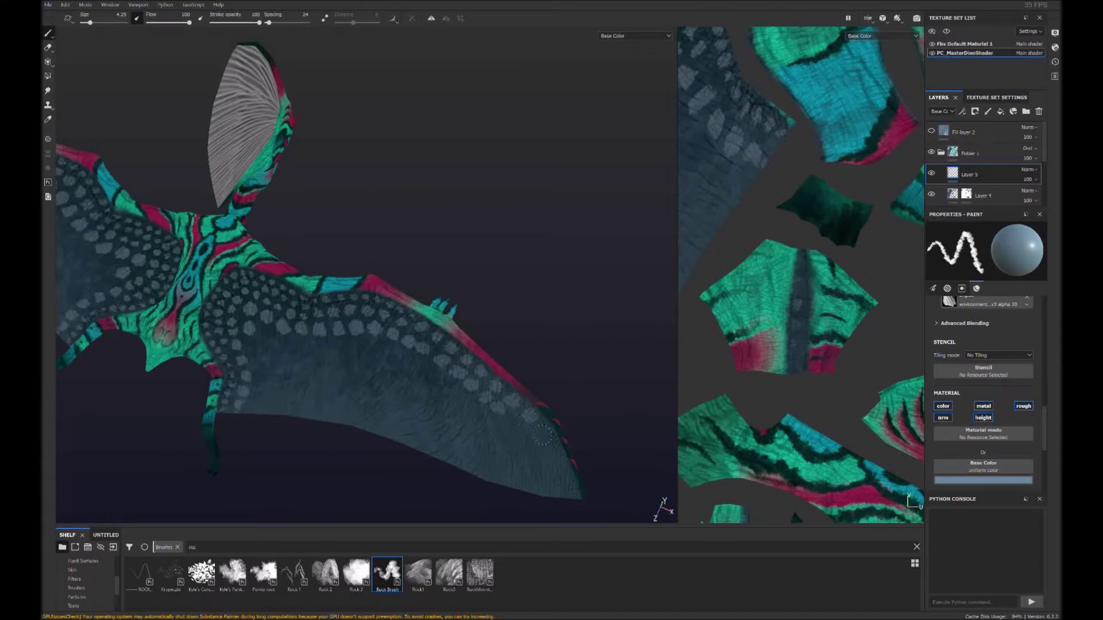
pyautogui.scroll(-3, 546, 474)
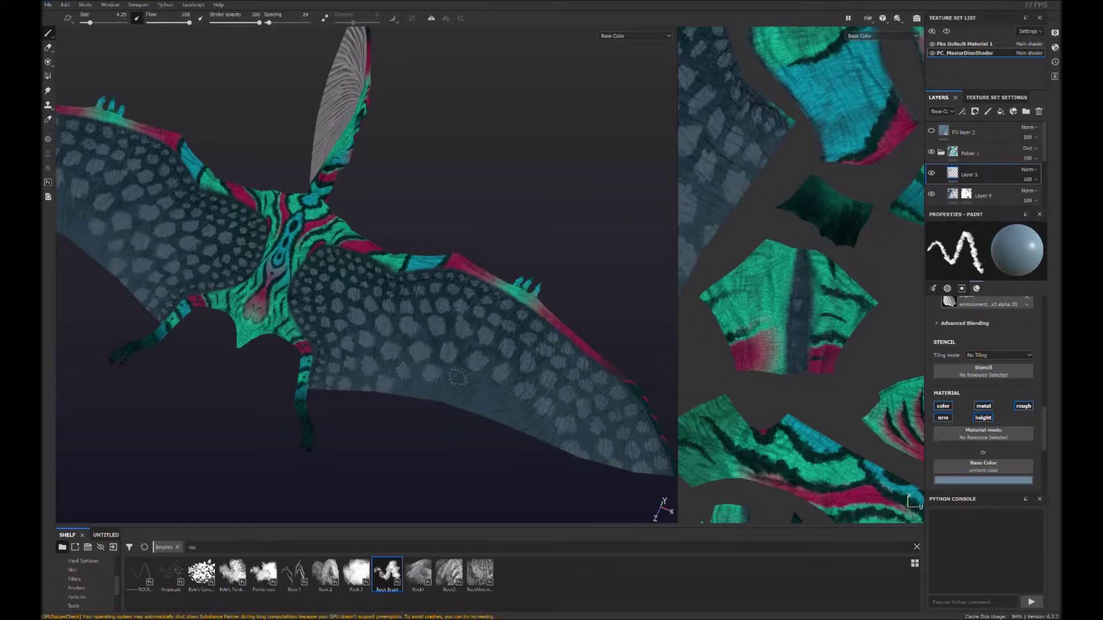
pyautogui.scroll(-3, 500, 431)
pyautogui.moveTo(529, 460)
pyautogui.keyDown('alt'); pyautogui.mouseDown()
pyautogui.moveTo(416, 433)
pyautogui.moveTo(529, 454)
pyautogui.mouseUp(); pyautogui.keyUp('alt')
pyautogui.scroll(3, 553, 392)
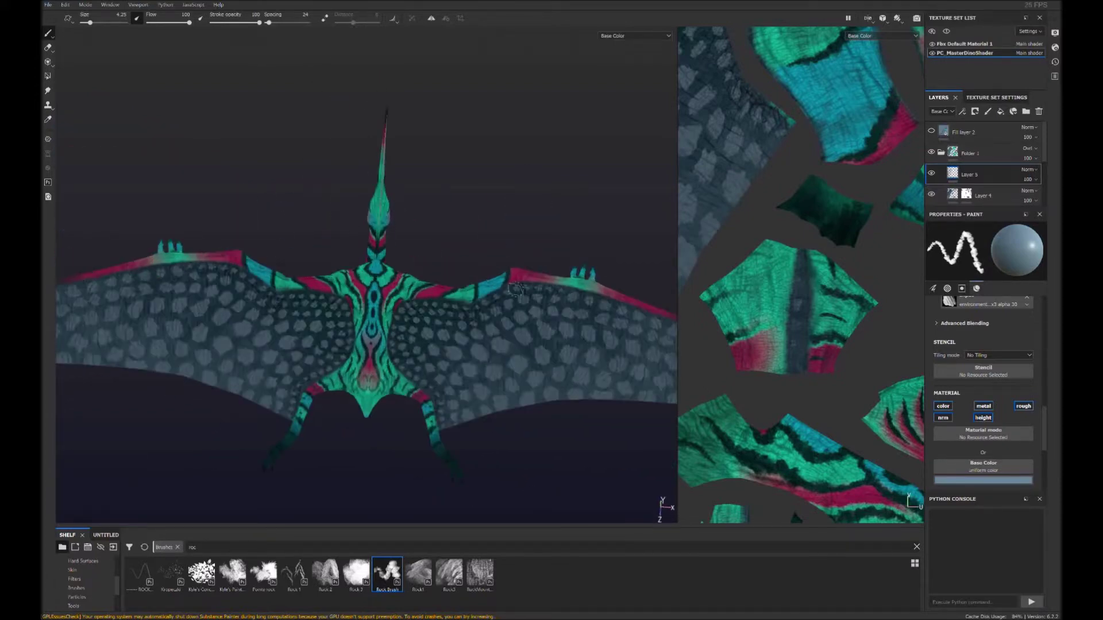
# Step: Add a new layer for coloured spots and stamp pink spots among the wing scales
pyautogui.click(987, 111)
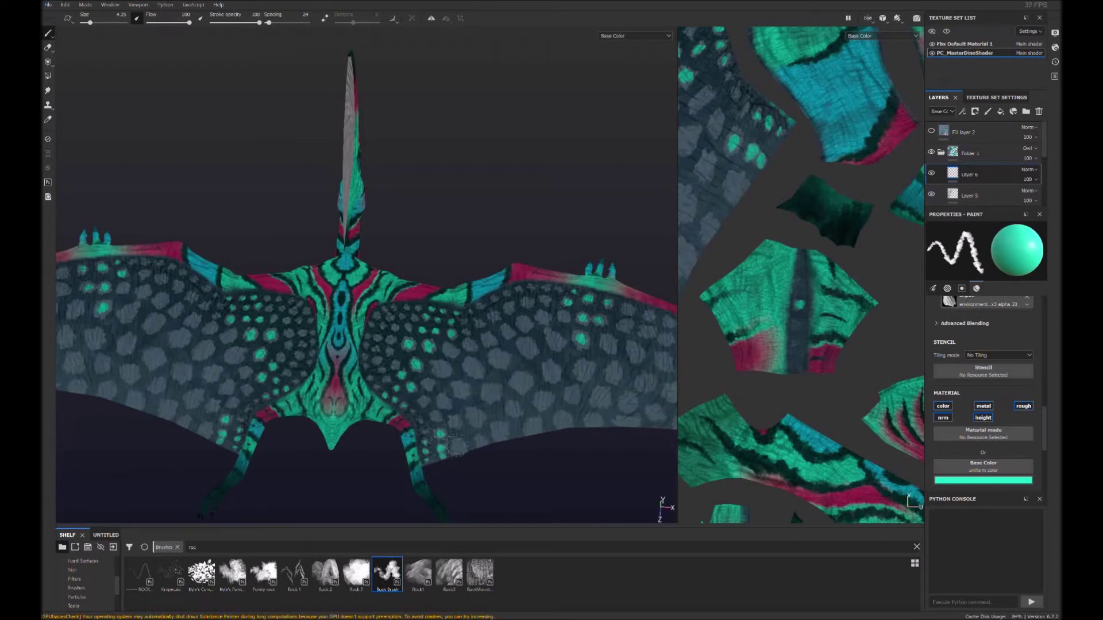
pyautogui.scroll(-5, 576, 362)
pyautogui.keyDown('alt'); pyautogui.moveTo(576, 362); pyautogui.dragTo(446, 423); pyautogui.keyUp('alt')
pyautogui.scroll(4, 446, 423)
pyautogui.scroll(3, 446, 423)
pyautogui.click(419, 304)
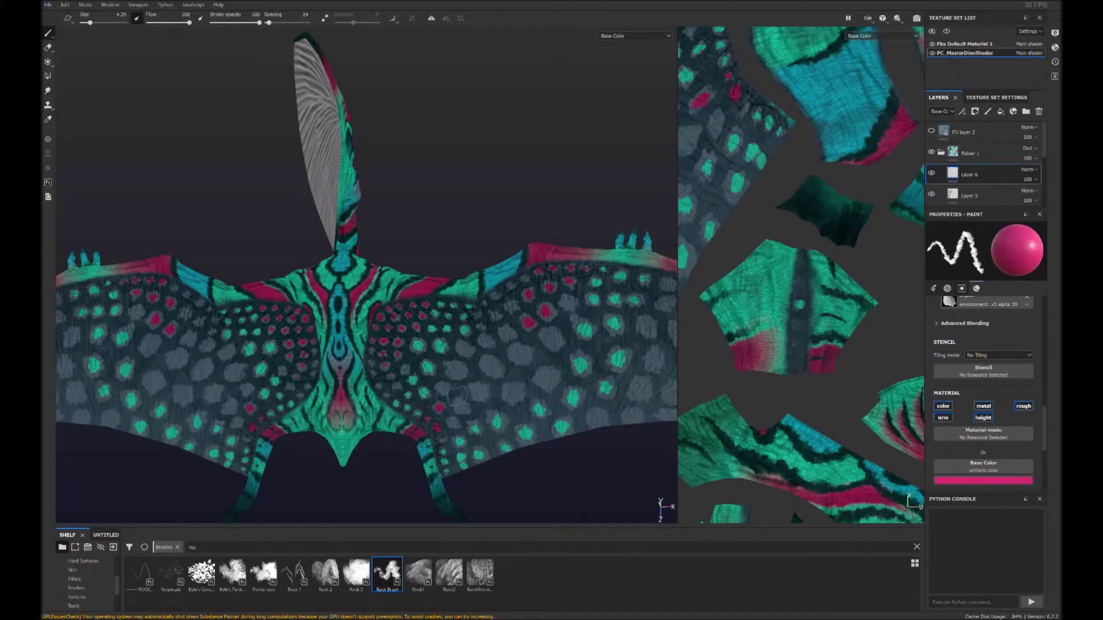
# Step: Add teal and magenta spots to the wings from oblique and overhead views
pyautogui.scroll(-5, 570, 303)
pyautogui.keyDown('alt'); pyautogui.moveTo(570, 303); pyautogui.dragTo(556, 315); pyautogui.keyUp('alt')
pyautogui.scroll(5, 556, 316)
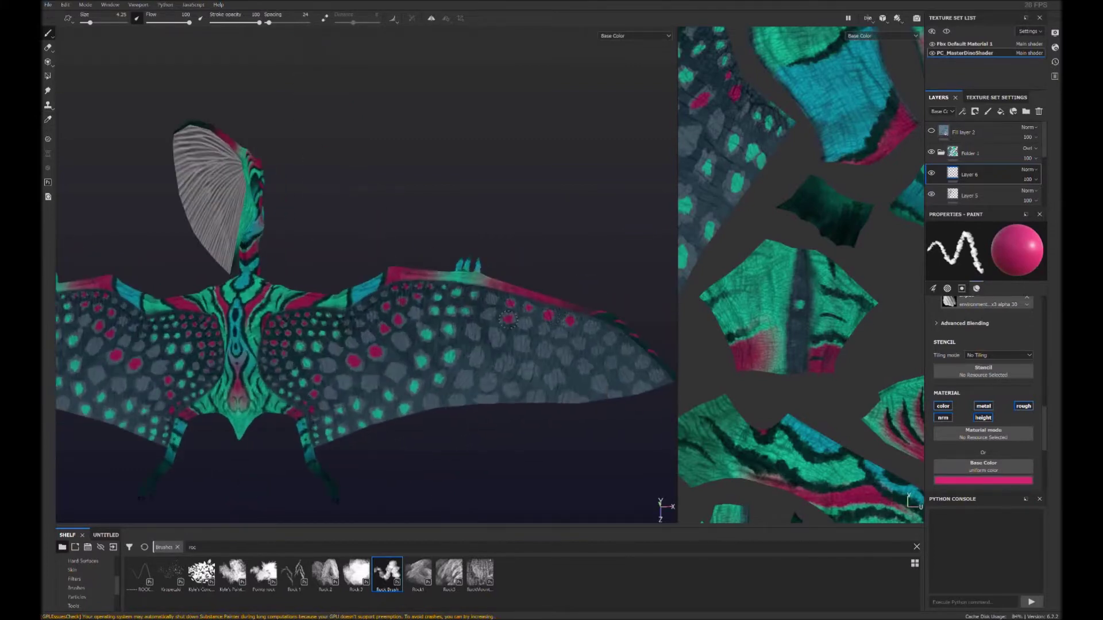
pyautogui.scroll(-5, 555, 376)
pyautogui.scroll(5, 556, 376)
pyautogui.scroll(-5, 554, 402)
pyautogui.moveTo(554, 402)
pyautogui.keyDown('alt'); pyautogui.mouseDown()
pyautogui.moveTo(551, 445)
pyautogui.moveTo(590, 455)
pyautogui.moveTo(572, 293)
pyautogui.mouseUp(); pyautogui.keyUp('alt')
pyautogui.scroll(5, 591, 455)
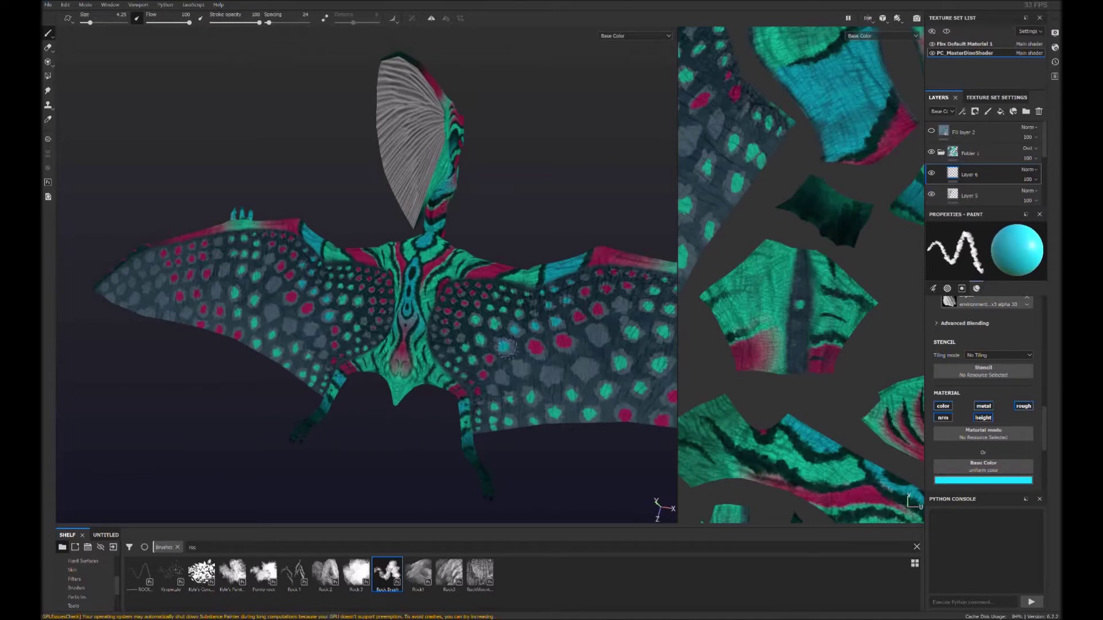
pyautogui.scroll(-5, 621, 306)
pyautogui.keyDown('alt'); pyautogui.moveTo(525, 472); pyautogui.dragTo(471, 374); pyautogui.keyUp('alt')
# Step: Finish scattering cyan, teal and magenta wing spots from frontal and low angles
pyautogui.scroll(5, 471, 375)
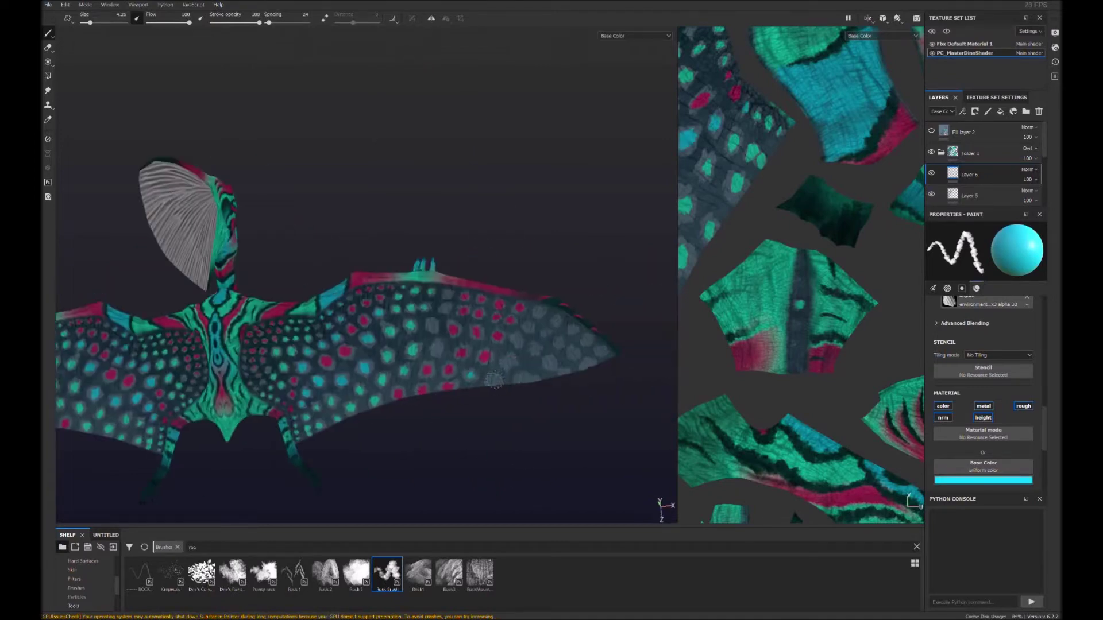
pyautogui.scroll(-5, 457, 430)
pyautogui.keyDown('alt'); pyautogui.moveTo(457, 431); pyautogui.dragTo(471, 413); pyautogui.keyUp('alt')
pyautogui.scroll(5, 471, 413)
pyautogui.scroll(-5, 564, 389)
pyautogui.keyDown('alt'); pyautogui.moveTo(564, 389); pyautogui.dragTo(585, 373); pyautogui.keyUp('alt')
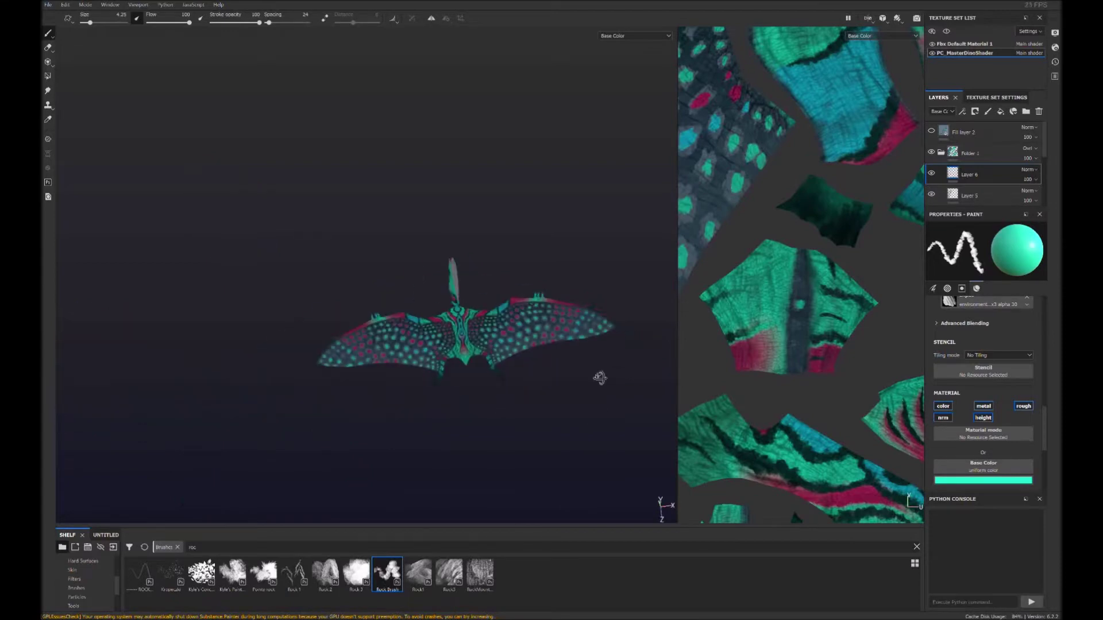
pyautogui.scroll(5, 586, 374)
pyautogui.scroll(-5, 530, 383)
pyautogui.scroll(5, 547, 392)
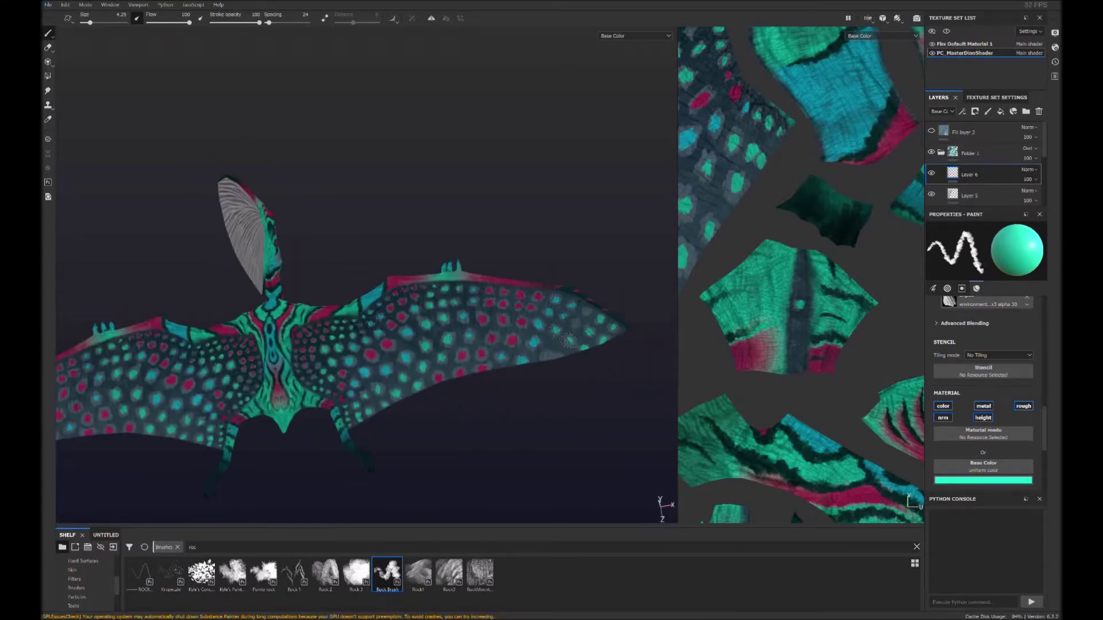
pyautogui.scroll(-3, 547, 392)
pyautogui.keyDown('alt'); pyautogui.moveTo(547, 392); pyautogui.dragTo(494, 455); pyautogui.keyUp('alt')
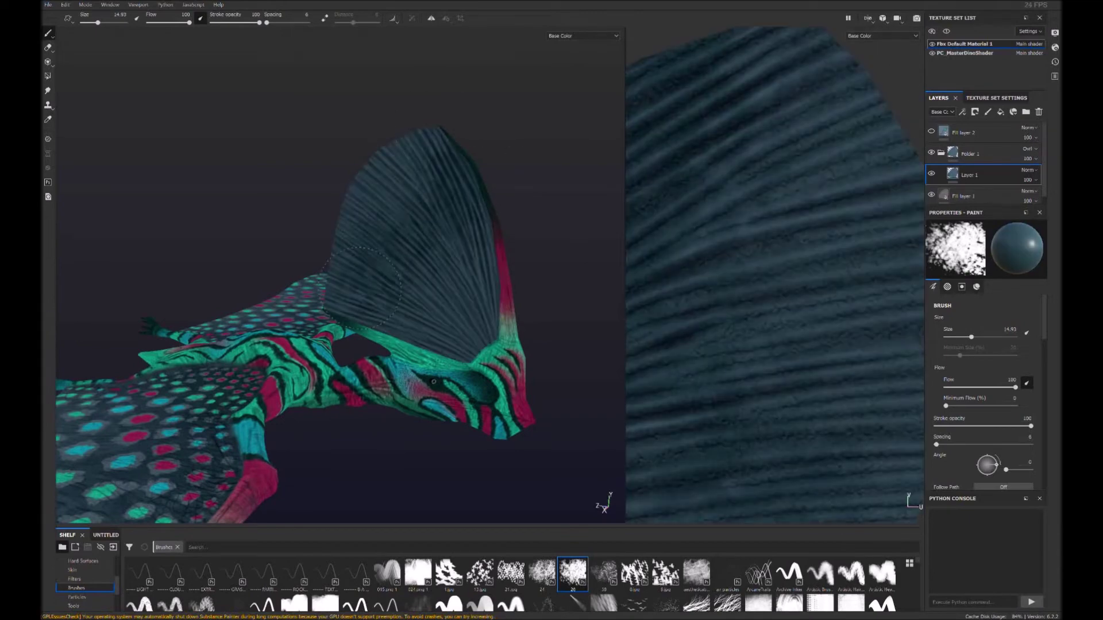
# Step: Undo the stray spots on the crest's edge, then stamp pale grey scale spots over the fin
pyautogui.keyDown('alt'); pyautogui.moveTo(436, 230); pyautogui.dragTo(508, 242); pyautogui.keyUp('alt')
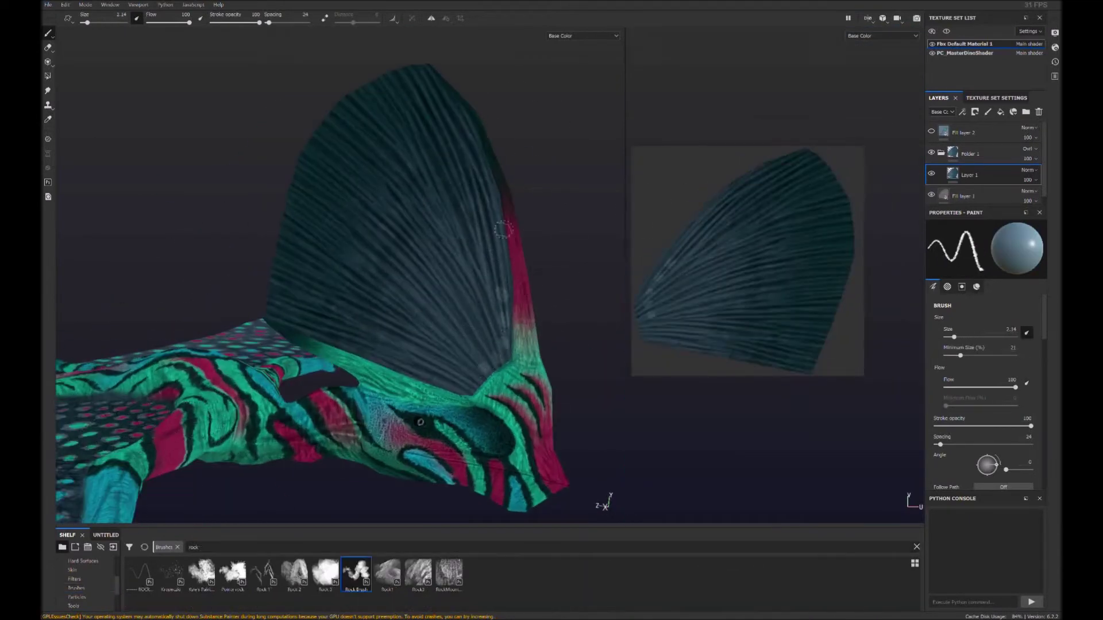
pyautogui.hotkey('ctrl', 'z')
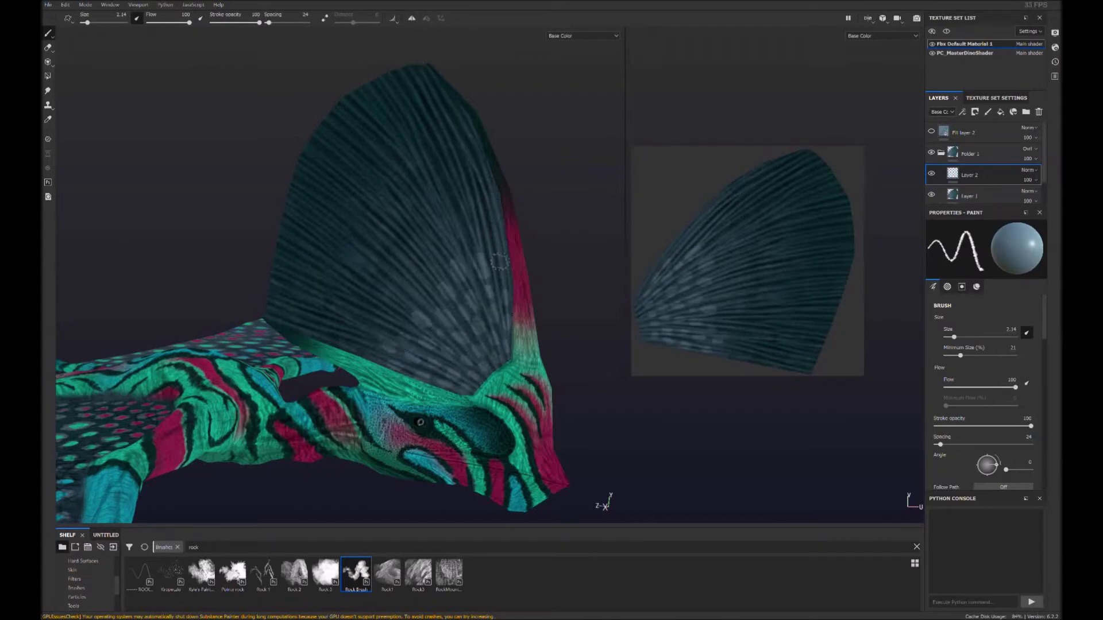
pyautogui.keyDown('alt'); pyautogui.moveTo(465, 205); pyautogui.dragTo(366, 319); pyautogui.keyUp('alt')
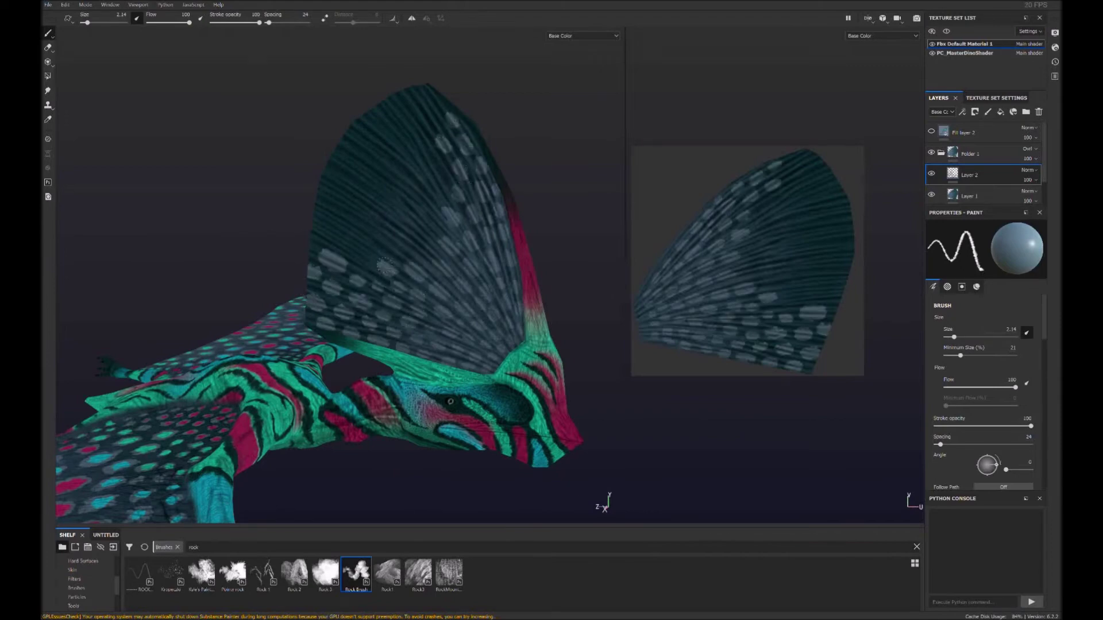
pyautogui.click(391, 201)
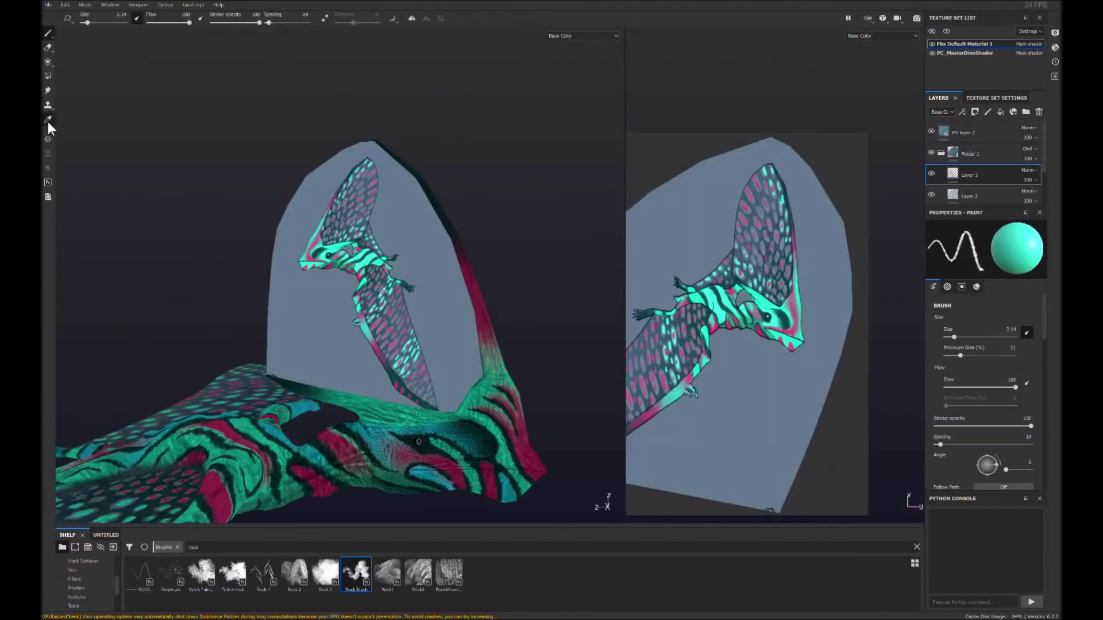
# Step: Clear the projected image and switch to the crest's texture set
pyautogui.click(48, 136)
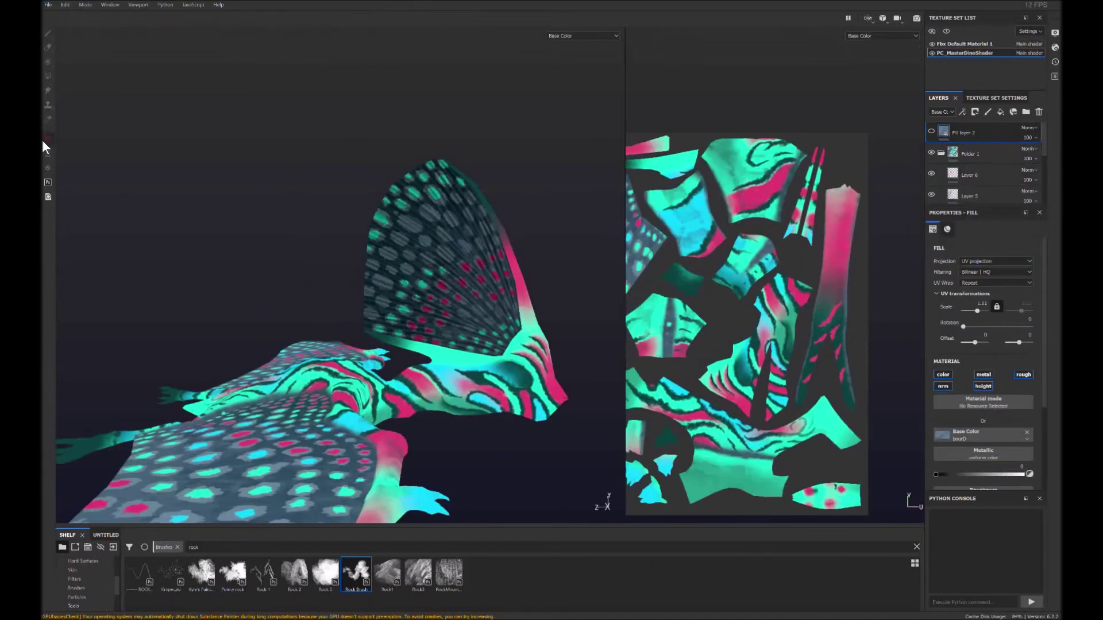
pyautogui.click(965, 44)
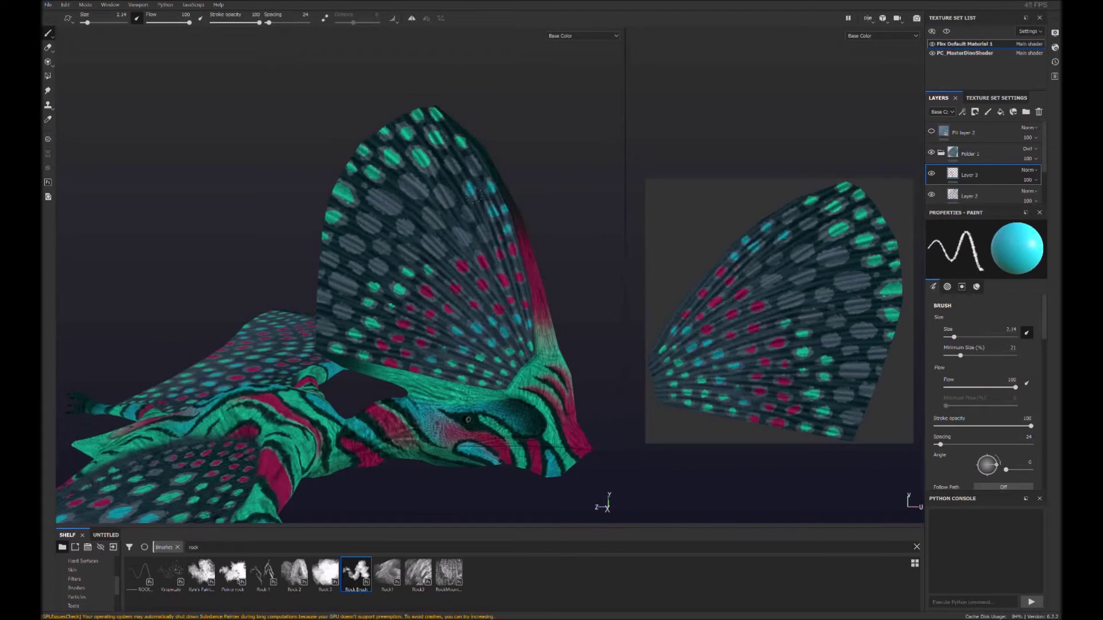
pyautogui.keyDown('alt'); pyautogui.moveTo(362, 302); pyautogui.dragTo(551, 339); pyautogui.keyUp('alt')
# Step: Sample magenta from an existing spot and select Layer 3 for painting crest spots
pyautogui.click(502, 280)
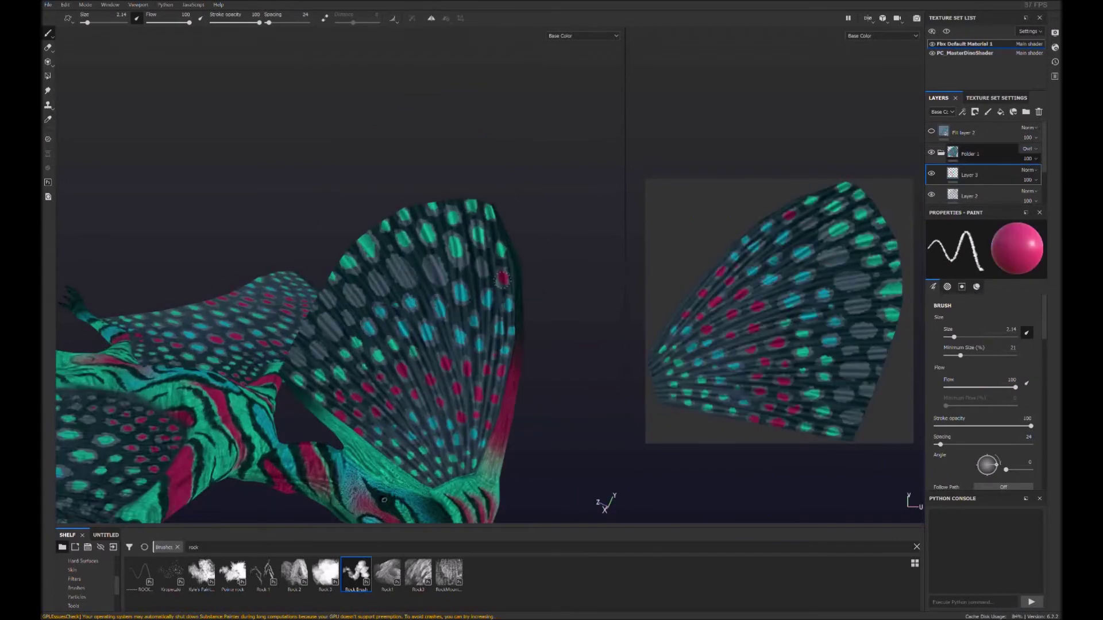
pyautogui.keyDown('alt'); pyautogui.moveTo(349, 317); pyautogui.dragTo(471, 310); pyautogui.keyUp('alt')
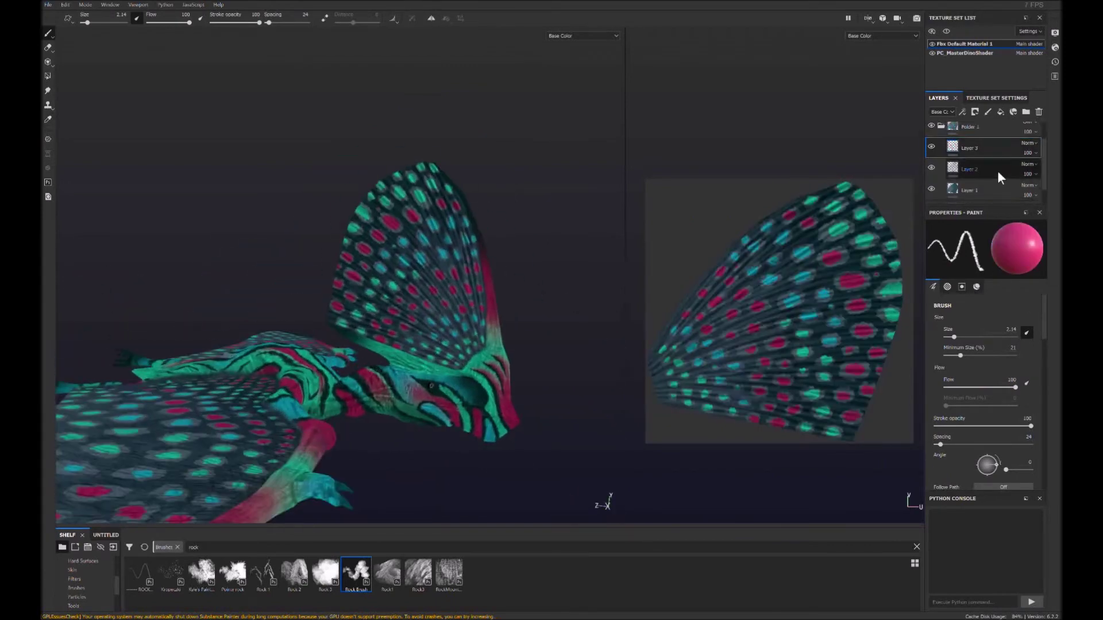
pyautogui.click(999, 156)
pyautogui.keyDown('alt'); pyautogui.moveTo(495, 339); pyautogui.dragTo(395, 383); pyautogui.keyUp('alt')
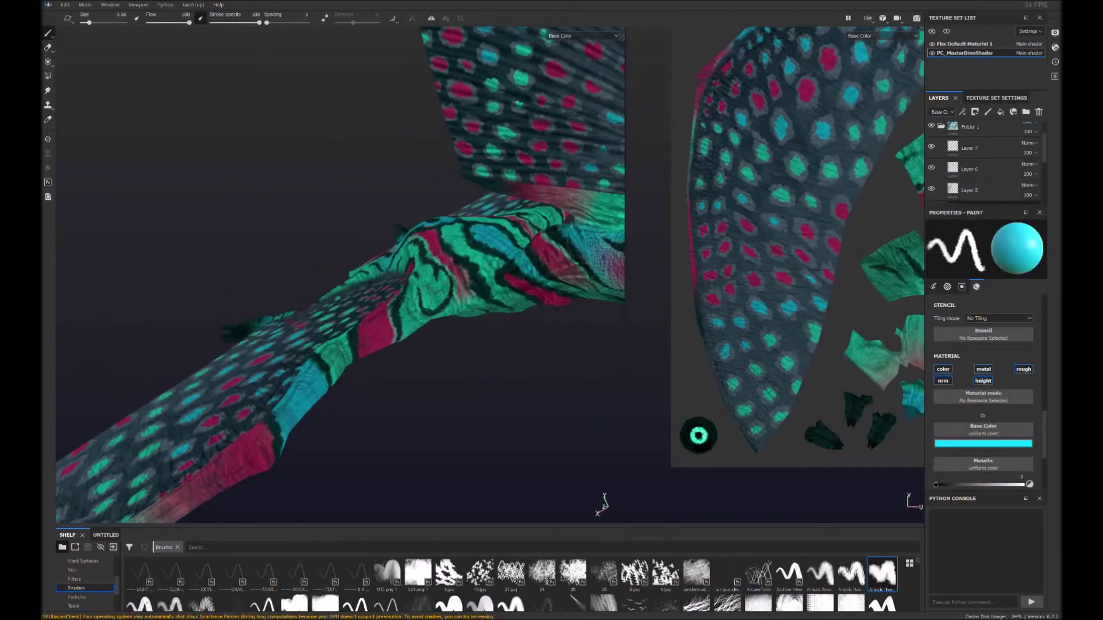
# Step: Inspect the arm and head, then erase stray paint around the head's stripes
pyautogui.moveTo(431, 360)
pyautogui.keyDown('alt'); pyautogui.mouseDown()
pyautogui.moveTo(511, 400)
pyautogui.moveTo(551, 373)
pyautogui.mouseUp(); pyautogui.keyUp('alt')
pyautogui.keyDown('alt'); pyautogui.moveTo(446, 402); pyautogui.dragTo(569, 457); pyautogui.keyUp('alt')
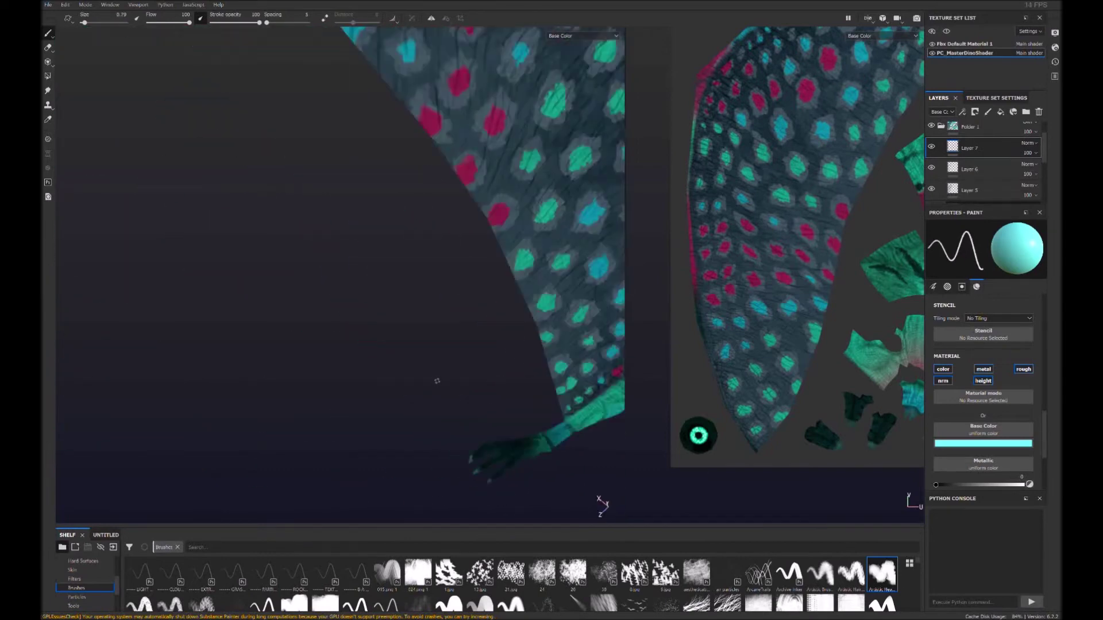
pyautogui.keyDown('alt'); pyautogui.moveTo(391, 402); pyautogui.dragTo(436, 367); pyautogui.keyUp('alt')
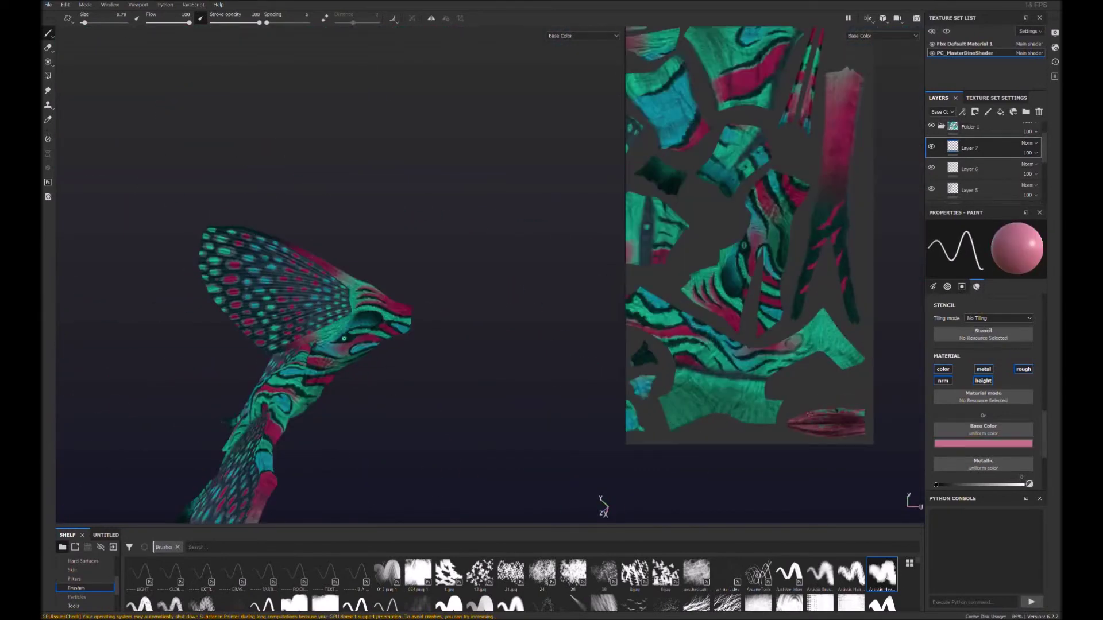
pyautogui.press('e')
pyautogui.keyDown('alt'); pyautogui.moveTo(402, 346); pyautogui.dragTo(339, 401); pyautogui.keyUp('alt')
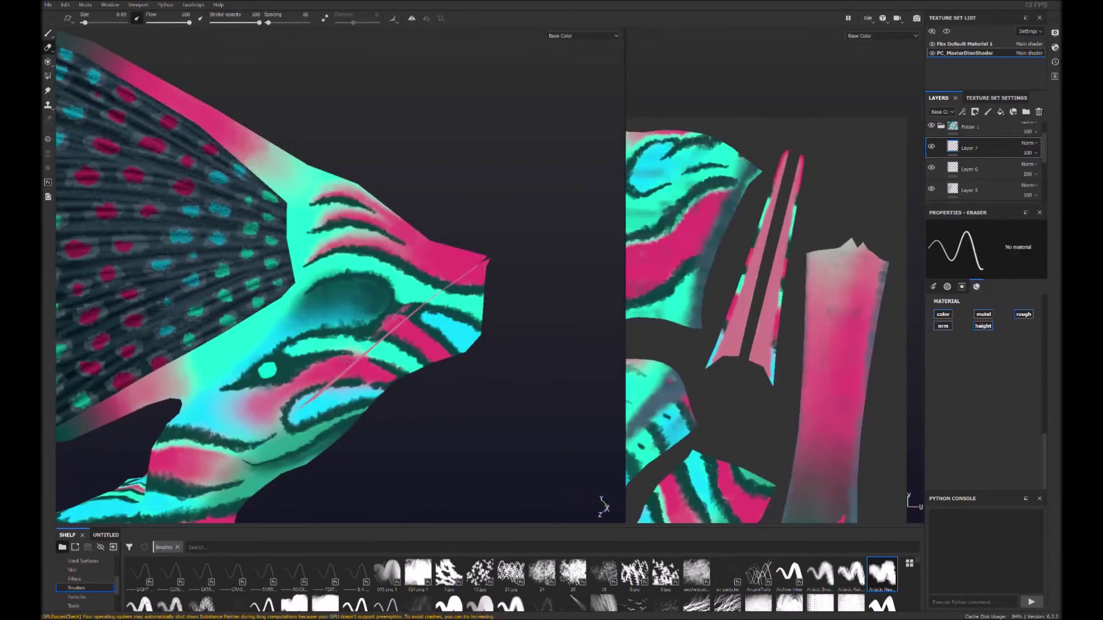